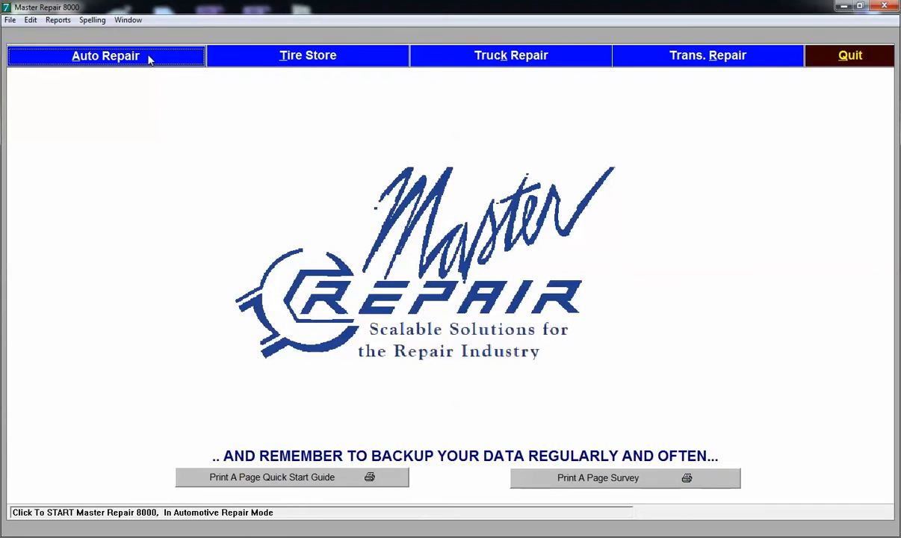
- Start the program in Auto Repair mode and sort the open repair orders by status
{"action": "left_click", "coordinate": [149, 59]}
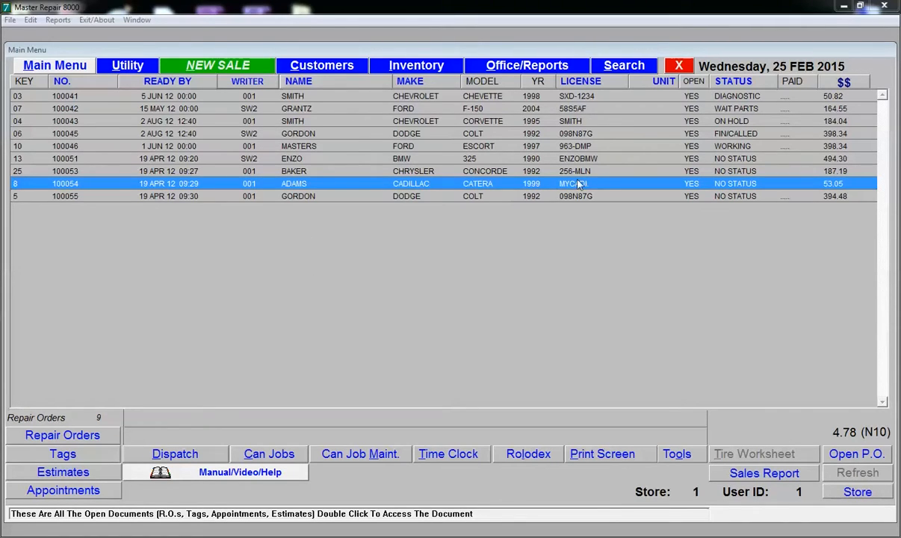
{"action": "left_click", "coordinate": [739, 82]}
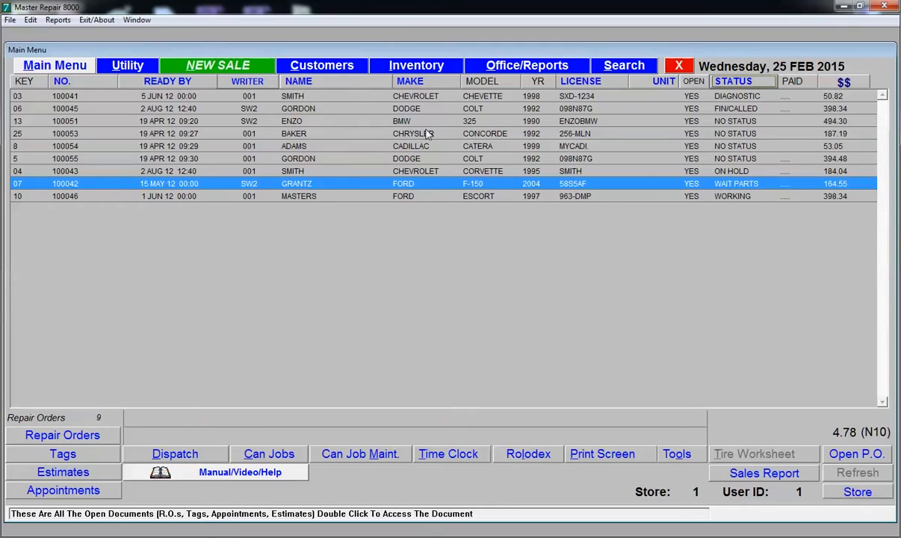
- Open the on-hold Chevrolet Corvette repair order to review its parts and labor, and return to the main menu
{"action": "left_click", "coordinate": [329, 171]}
{"action": "double_click", "coordinate": [330, 171]}
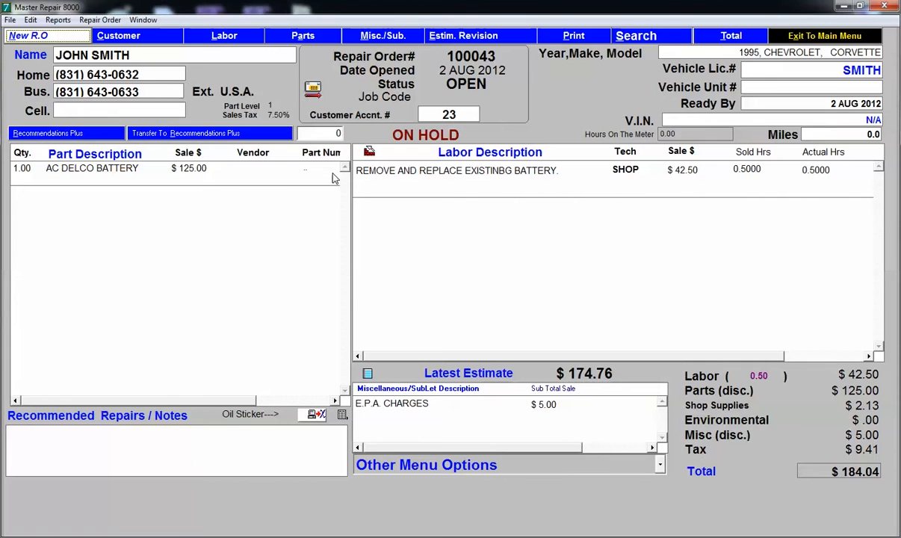
{"action": "left_click", "coordinate": [810, 41]}
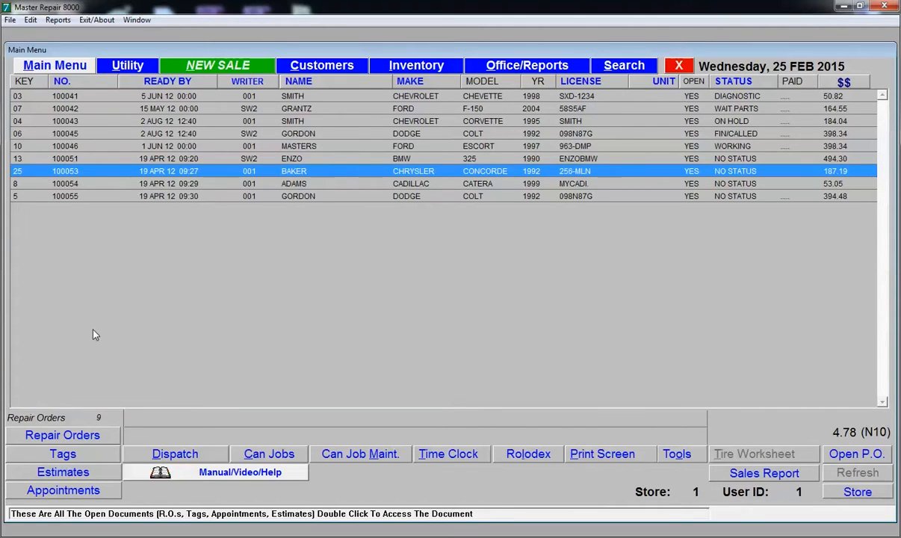
- List the open repair orders and counter tags, and view the CASH counter tag before returning to the main menu
{"action": "left_click", "coordinate": [66, 439]}
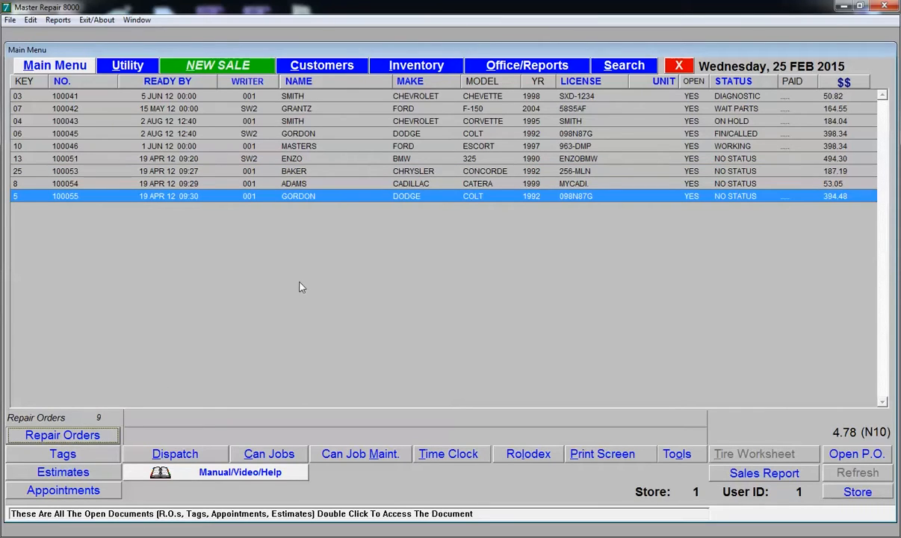
{"action": "left_click", "coordinate": [63, 453]}
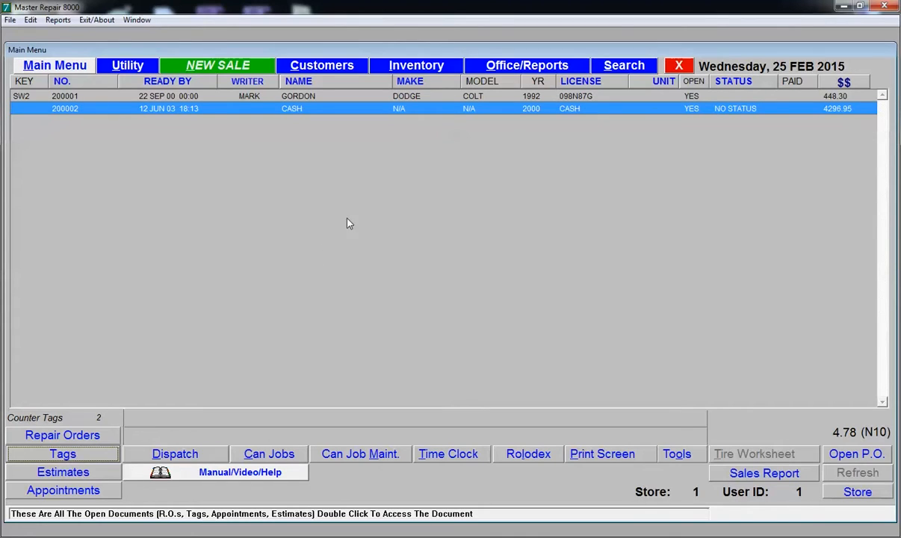
{"action": "left_click", "coordinate": [444, 117]}
{"action": "double_click", "coordinate": [445, 119]}
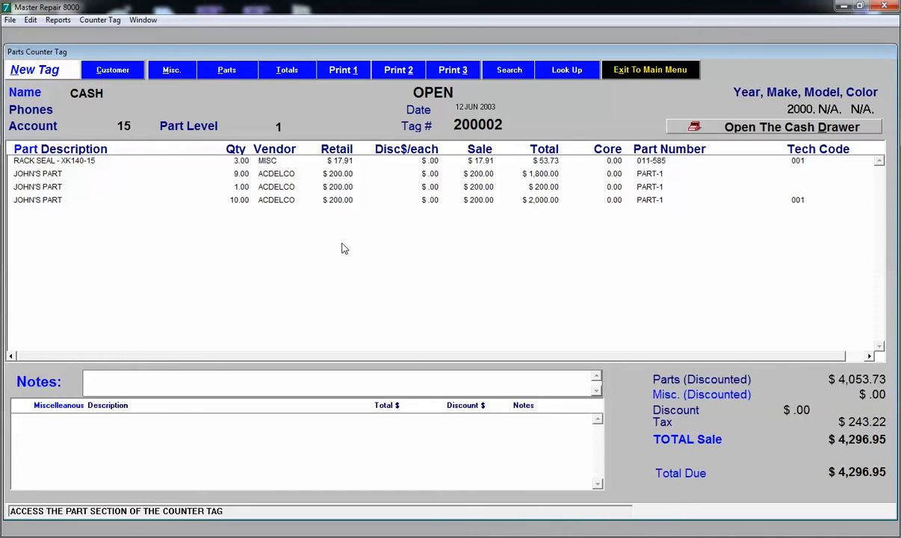
{"action": "left_click", "coordinate": [651, 69]}
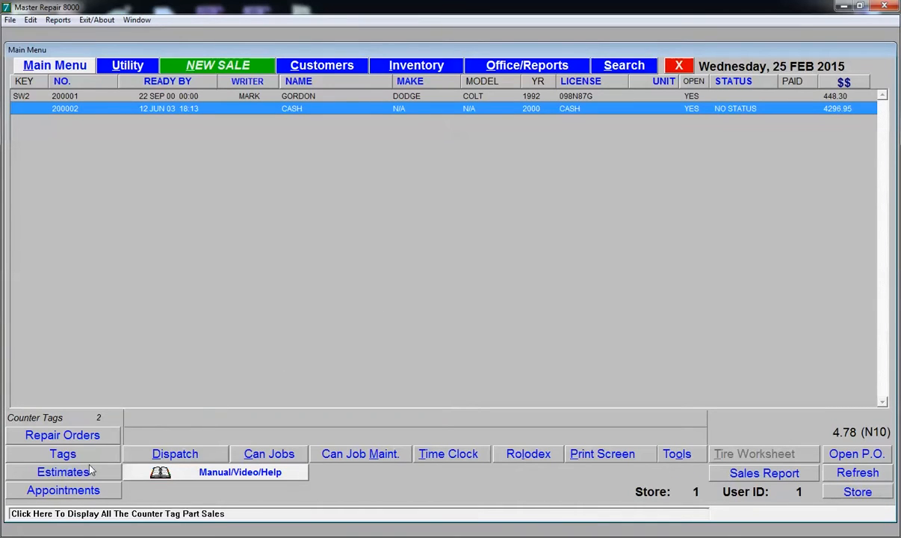
- List the open estimates, followed by the appointments
{"action": "left_click", "coordinate": [66, 471]}
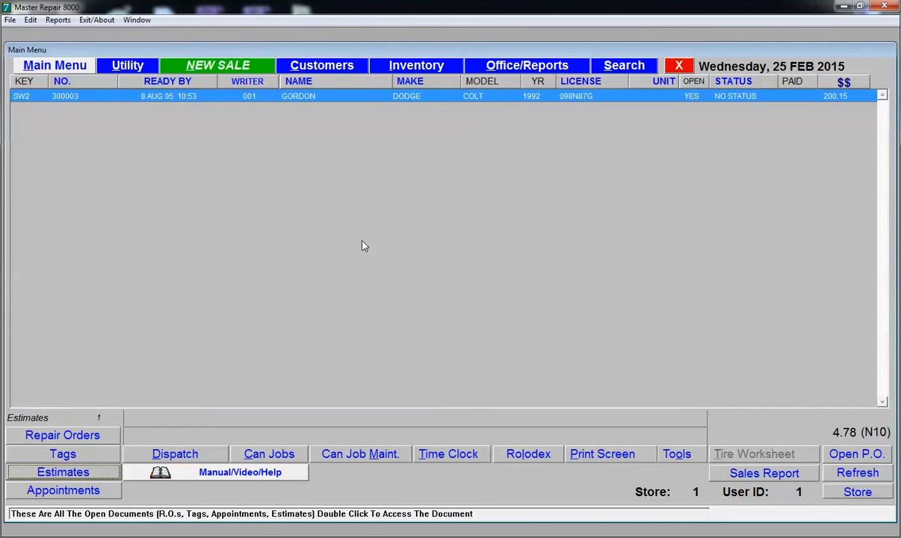
{"action": "left_click", "coordinate": [63, 490]}
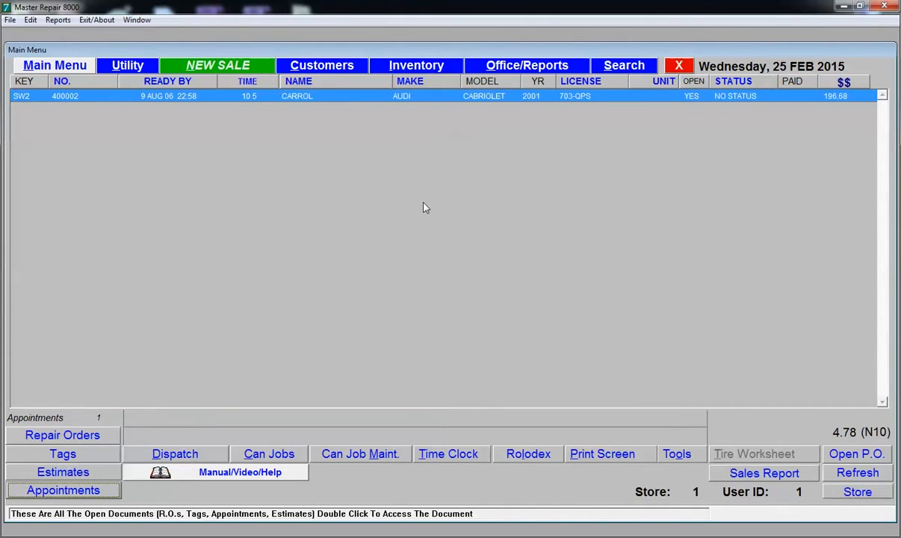
- Open the dispatch work load and look through the time slots in its six-day view
{"action": "left_click", "coordinate": [177, 454]}
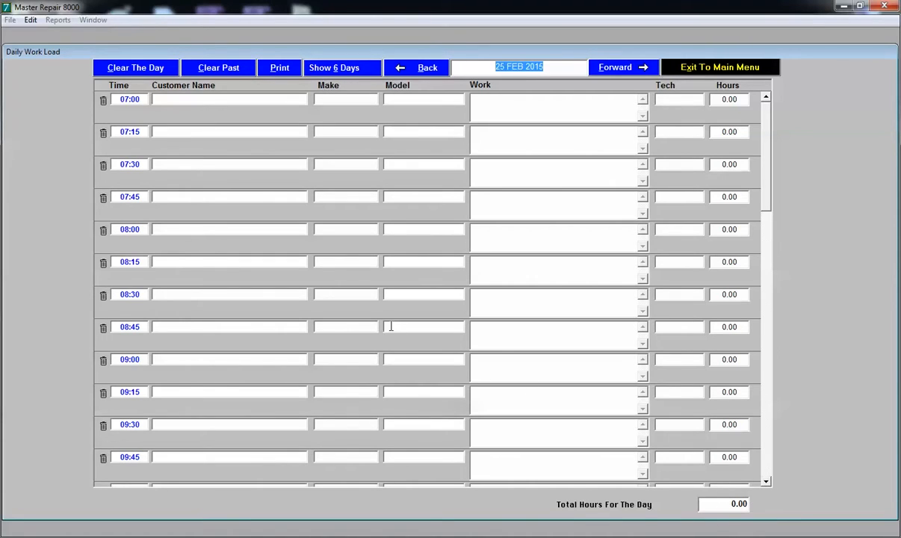
{"action": "left_click", "coordinate": [345, 70]}
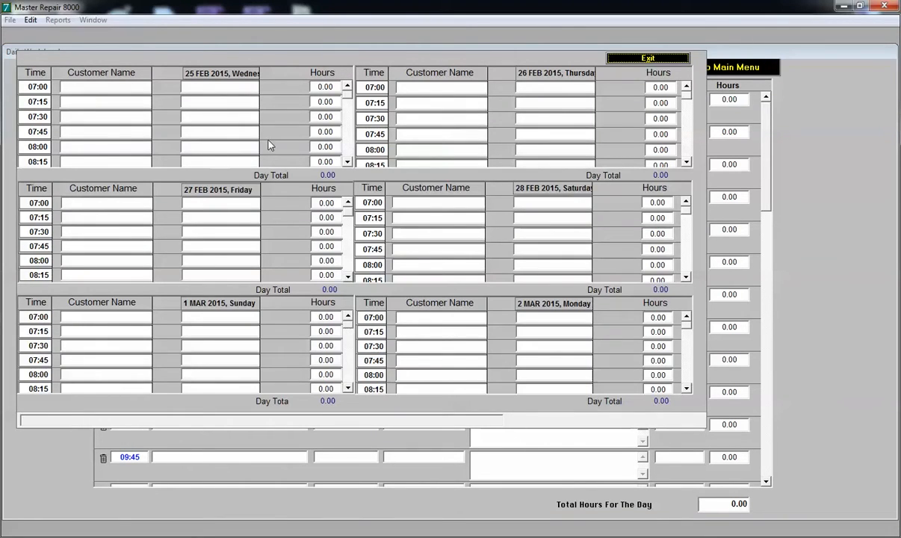
{"action": "scroll", "coordinate": [346, 220], "scroll_direction": "down", "scroll_amount": 3}
{"action": "scroll", "coordinate": [346, 224], "scroll_direction": "down", "scroll_amount": 8}
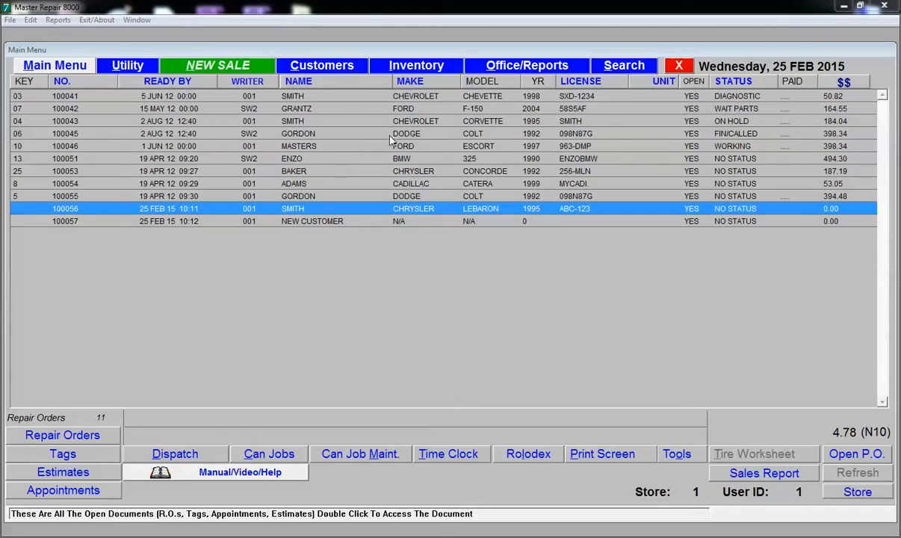
- Start a new repair order and search the customer database by the customer's last name
{"action": "left_click", "coordinate": [206, 65]}
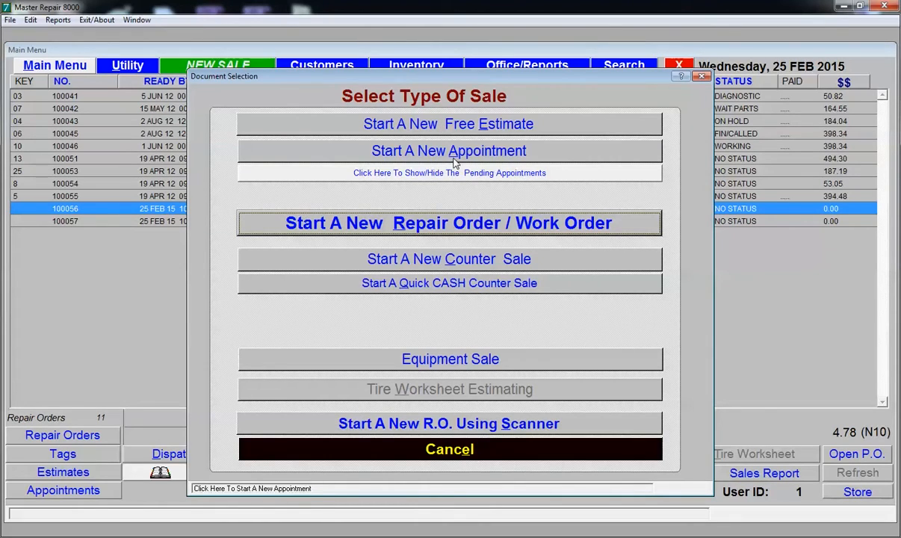
{"action": "left_click", "coordinate": [438, 228]}
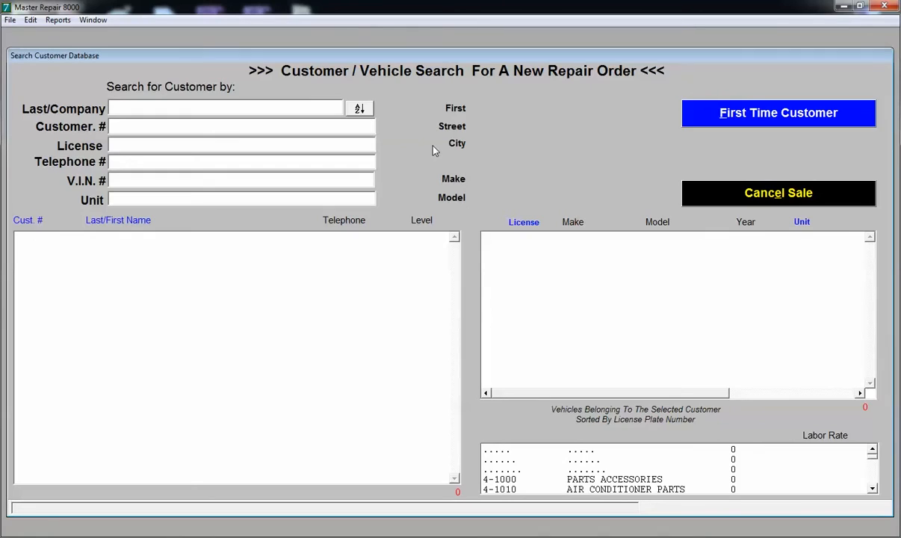
{"action": "type", "text": "SMITH"}
{"action": "key", "text": "Return"}
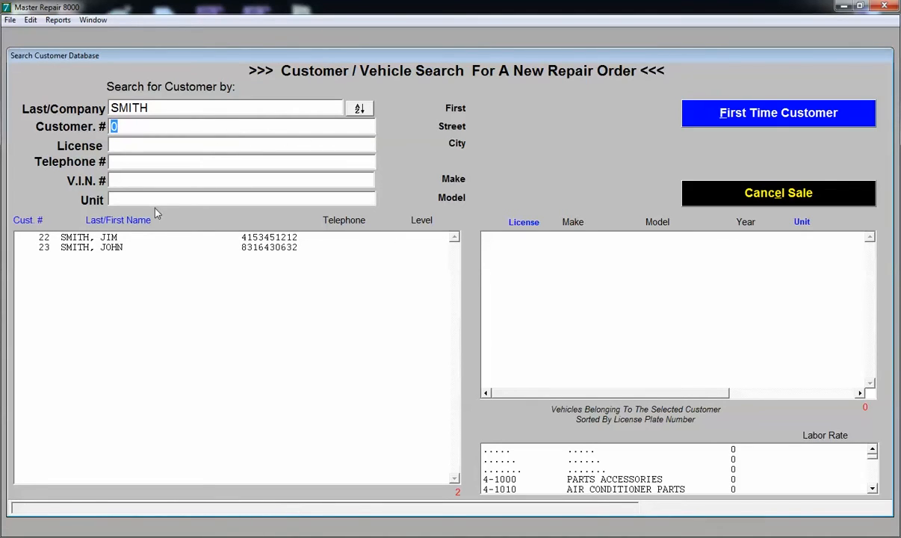
- Choose the first matching customer and their 1995 Chrysler Lebaron, and create the sale
{"action": "left_click", "coordinate": [106, 234]}
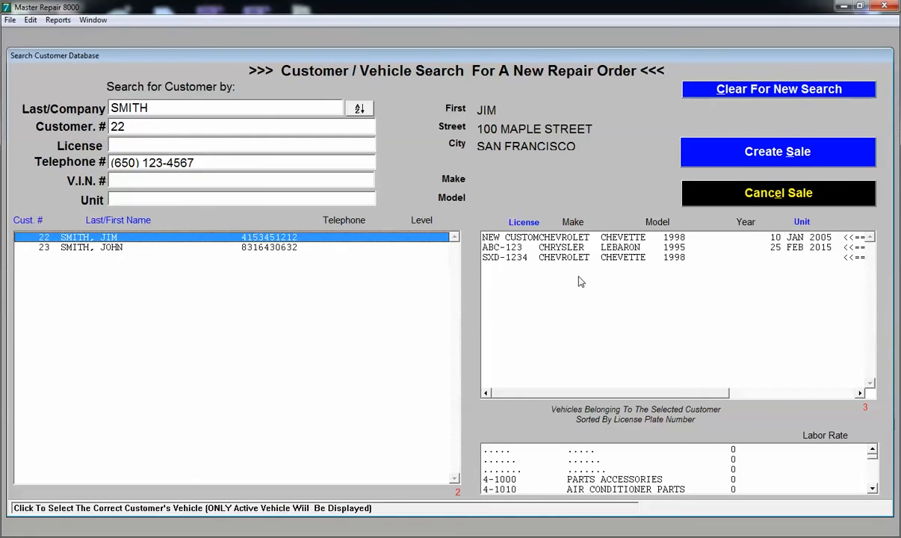
{"action": "left_click", "coordinate": [572, 249]}
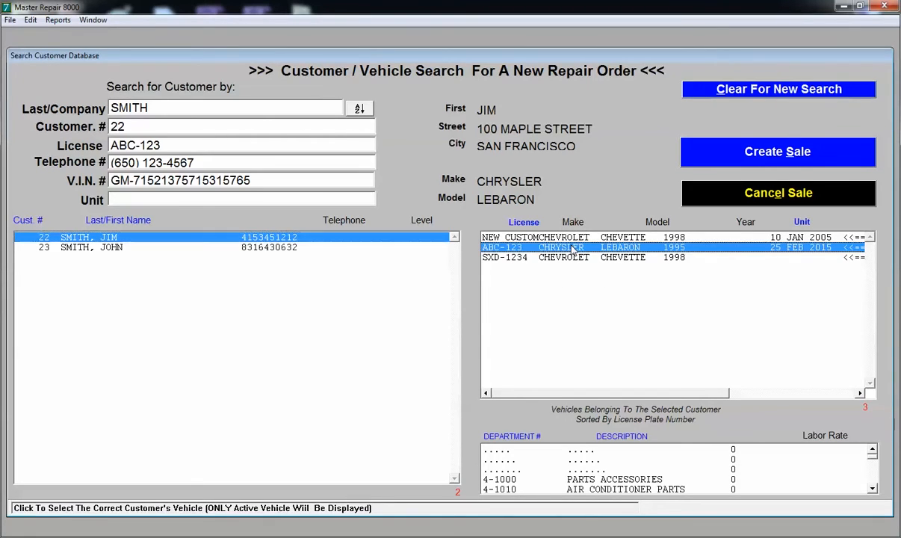
{"action": "left_click", "coordinate": [764, 159]}
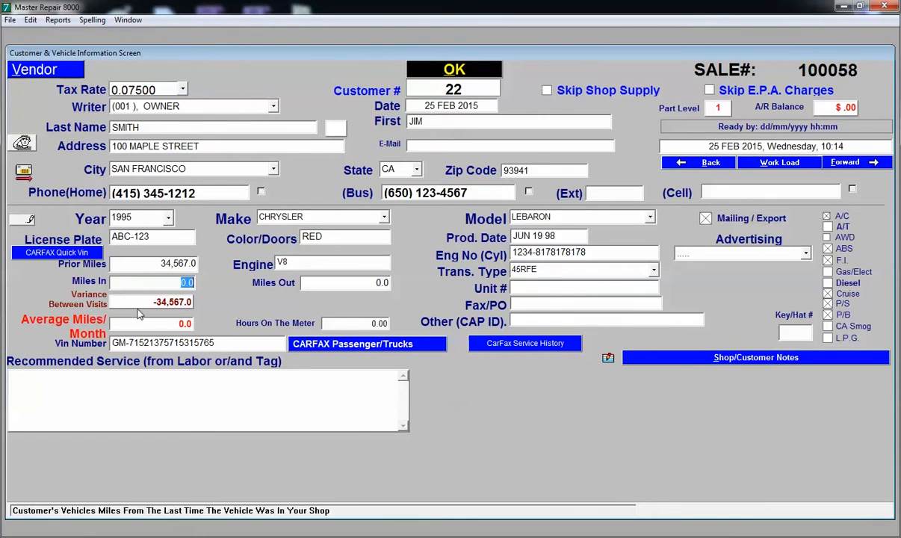
- Browse the model year choices on the customer and vehicle information screen and set the year to 1917
{"action": "left_click", "coordinate": [420, 142]}
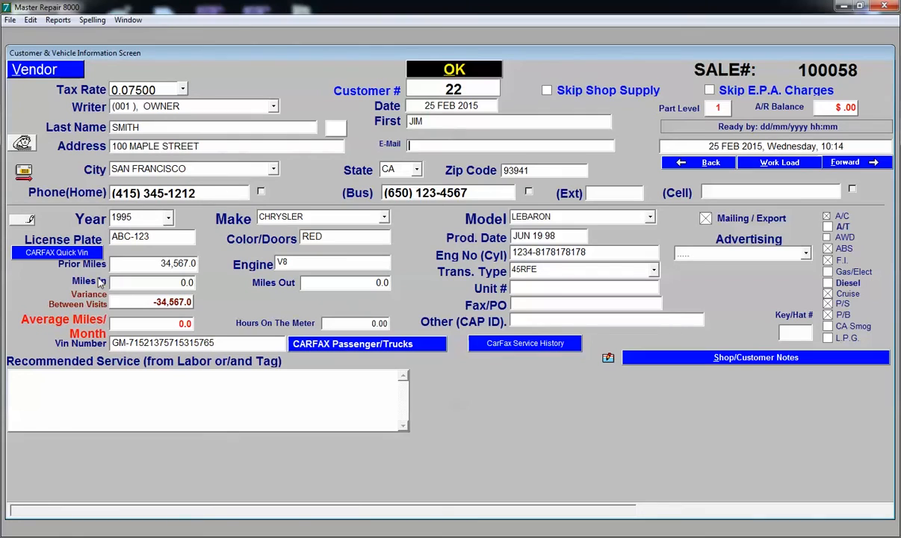
{"action": "left_click", "coordinate": [169, 218]}
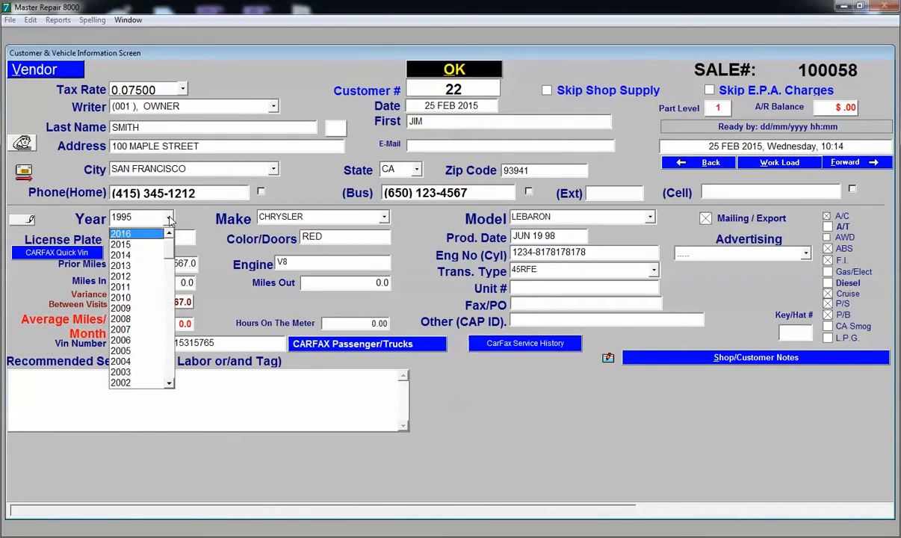
{"action": "left_click", "coordinate": [196, 213]}
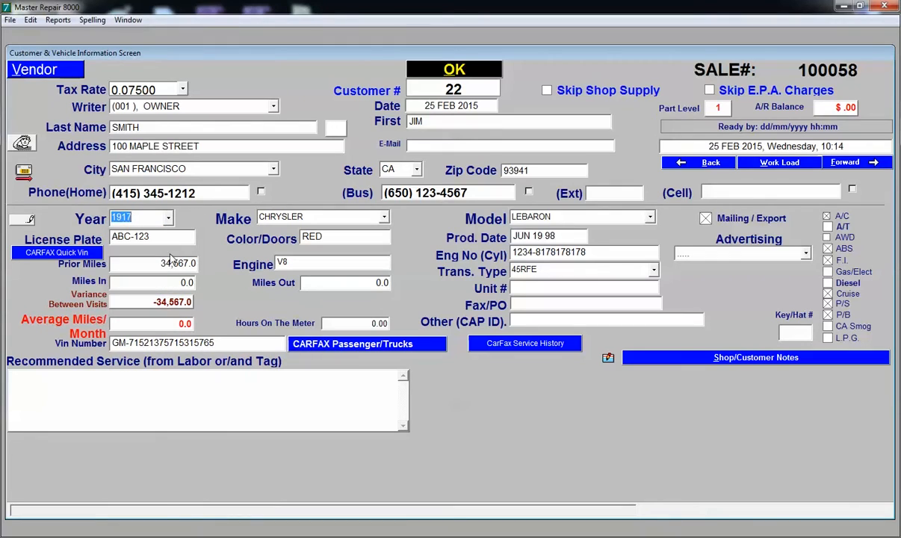
{"action": "key", "text": "Tab"}
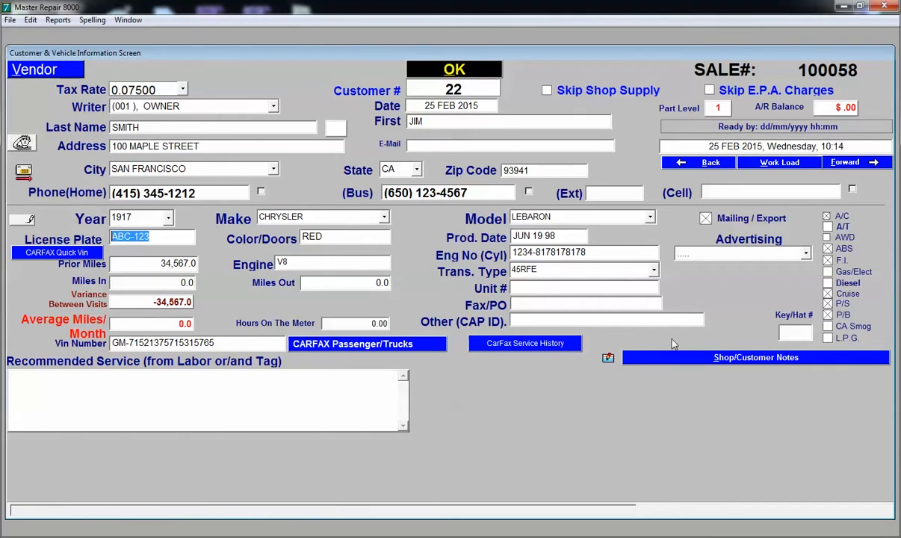
- Show the confidential shop/customer notes, select their text, and accept the customer and vehicle information
{"action": "left_click", "coordinate": [724, 362]}
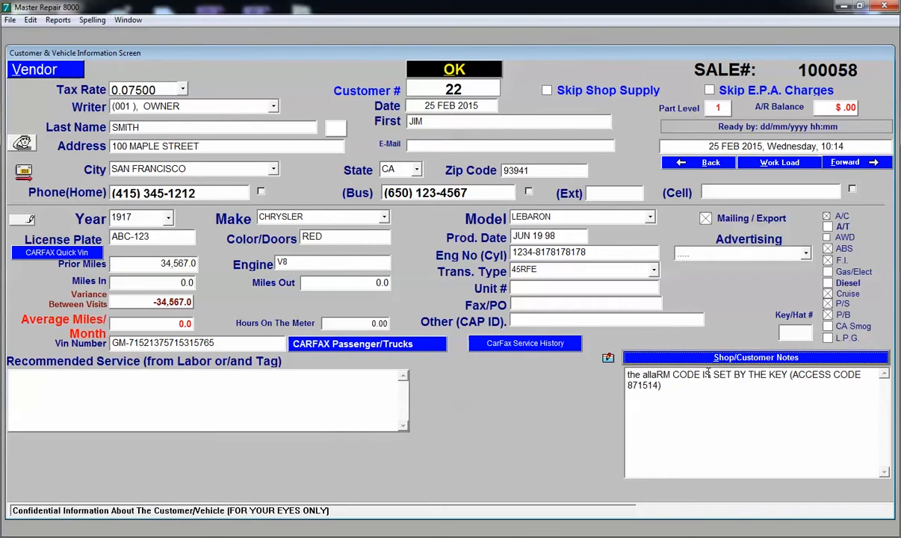
{"action": "left_click_drag", "start_coordinate": [671, 387], "coordinate": [624, 368]}
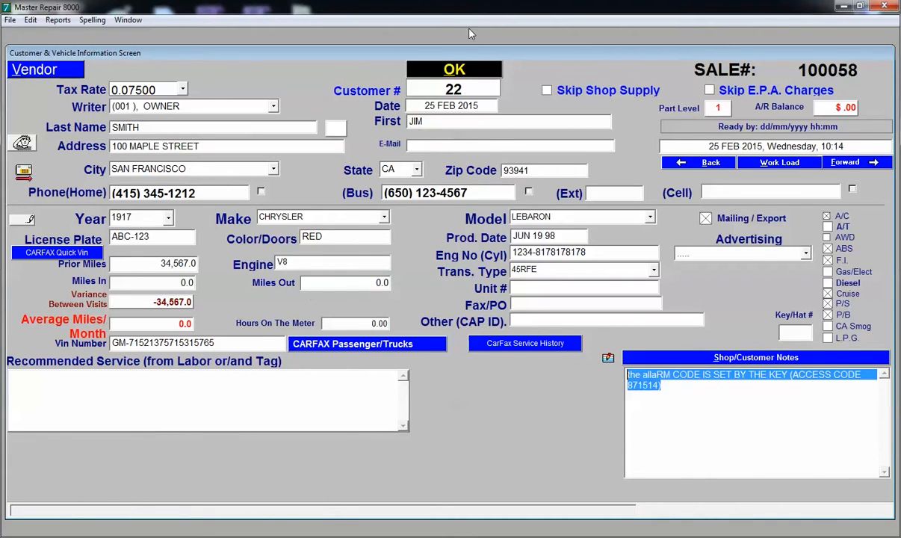
{"action": "left_click", "coordinate": [455, 70]}
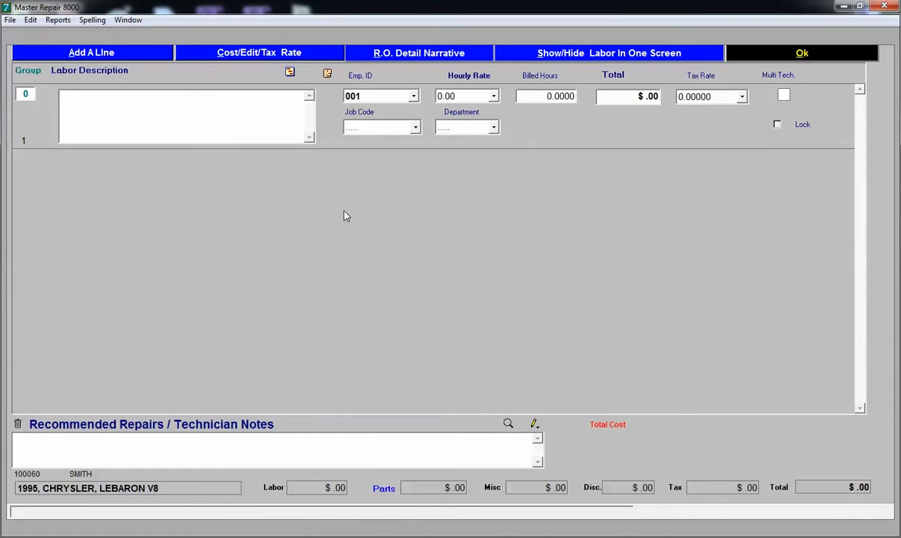
- Enter "R & R FRONT BRAKES" as the first labor description and spell-check it
{"action": "left_click", "coordinate": [172, 103]}
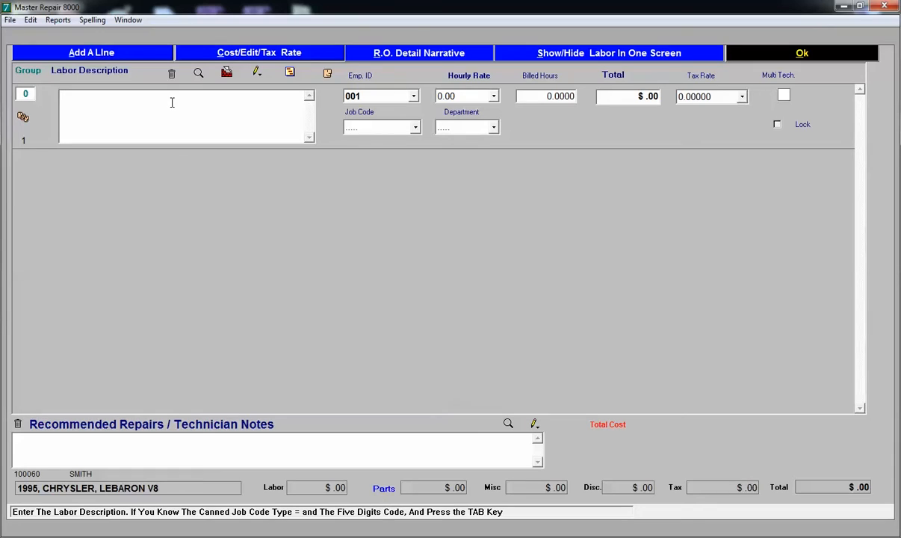
{"action": "type", "text": "R & R FRONT BRAKES"}
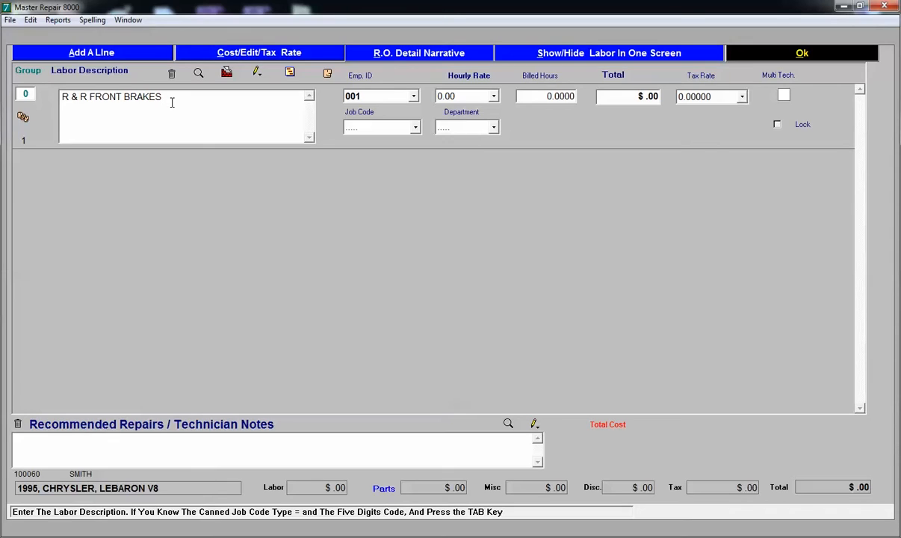
{"action": "left_click", "coordinate": [256, 73]}
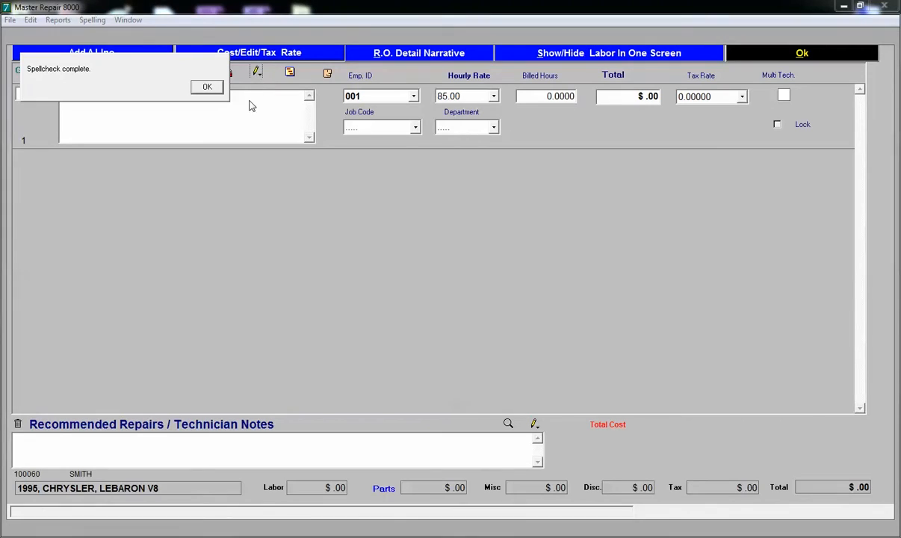
{"action": "left_click", "coordinate": [207, 88]}
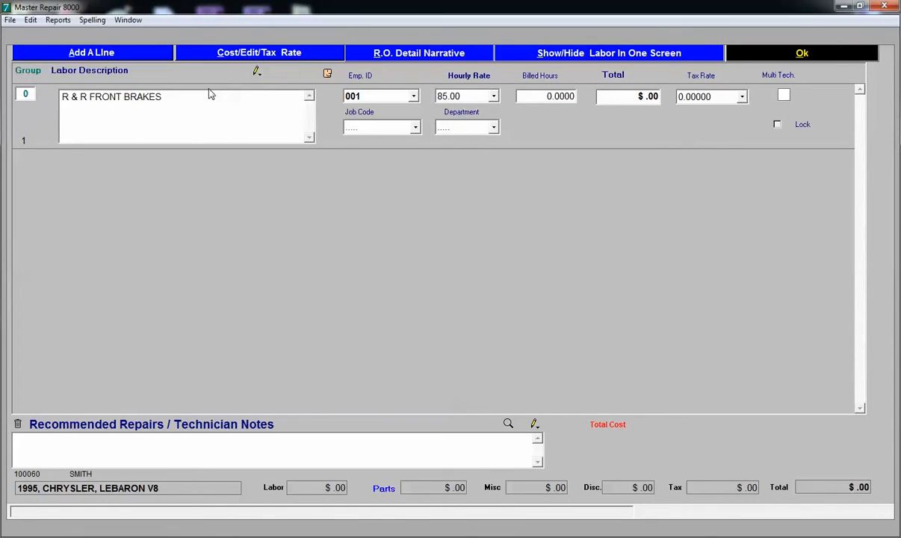
- Add blank lines below the front brakes labor description and remove them again
{"action": "key", "text": "Return"}
{"action": "key", "text": "Return"}
{"action": "key", "text": "Return"}
{"action": "key", "text": "Return"}
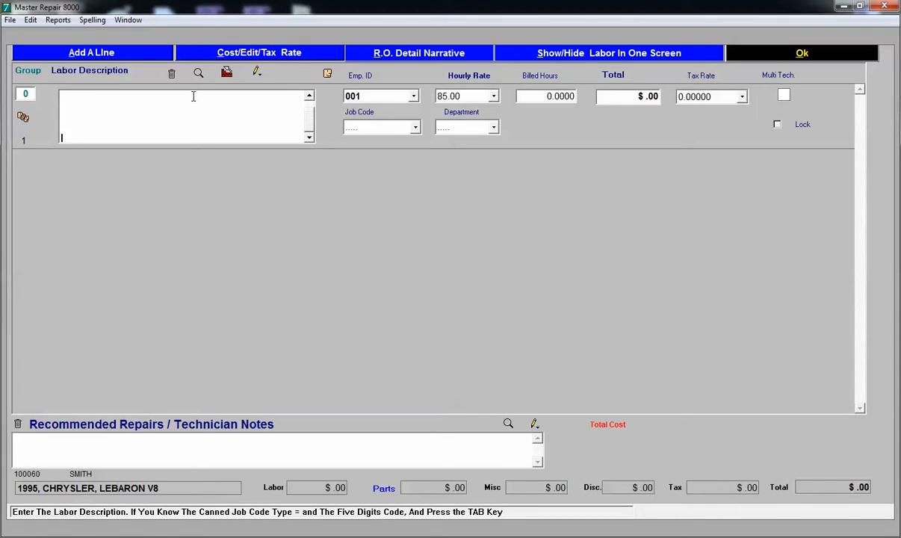
{"action": "key", "text": "BackSpace"}
{"action": "key", "text": "BackSpace"}
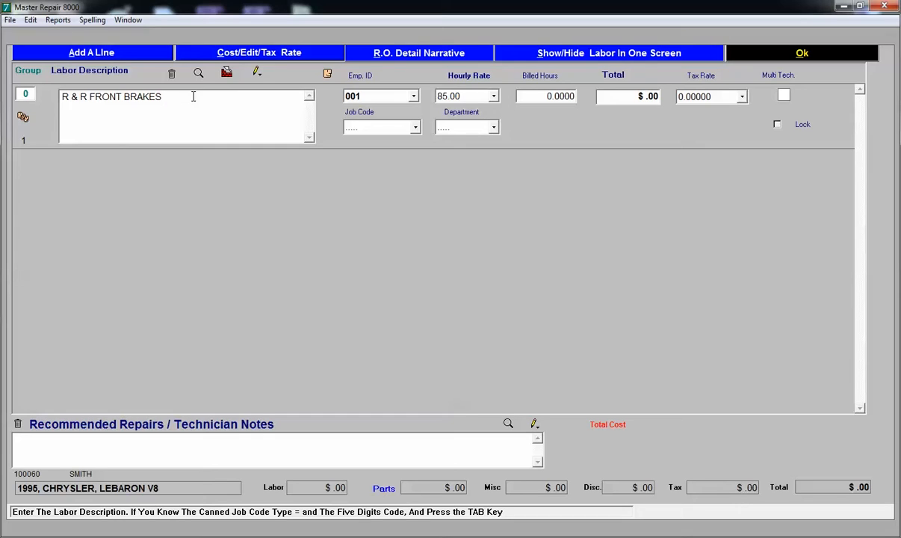
- Assign the front brakes labor line to employee ID SHOP
{"action": "key", "text": "Tab"}
{"action": "key", "text": "alt+Down"}
{"action": "key", "text": "Down"}
{"action": "key", "text": "Down"}
{"action": "key", "text": "Down"}
{"action": "key", "text": "Down"}
{"action": "key", "text": "Down"}
{"action": "key", "text": "Up"}
{"action": "key", "text": "Up"}
{"action": "key", "text": "Tab"}
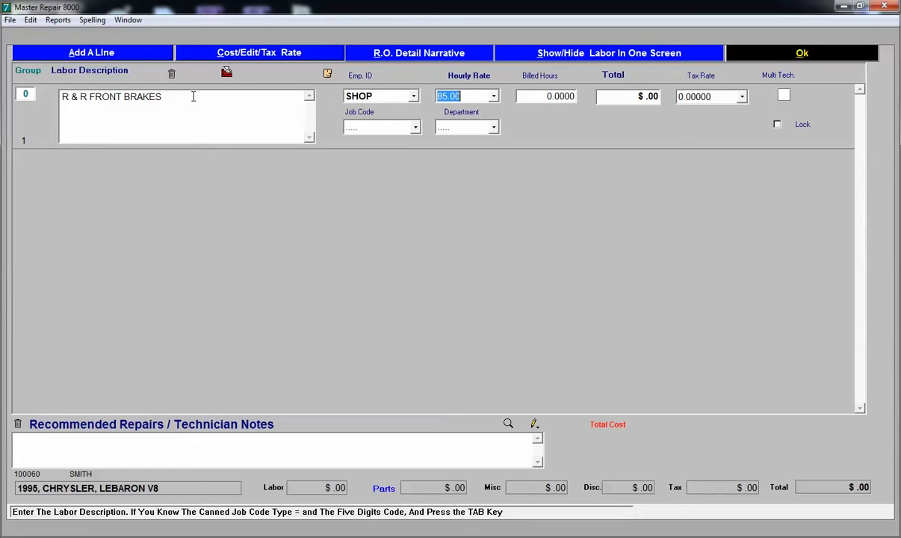
- Review the available hourly rates and choose 85.00 for the front brakes labor line
{"action": "key", "text": "alt+Down"}
{"action": "key", "text": "Down"}
{"action": "key", "text": "Down"}
{"action": "key", "text": "Up"}
{"action": "key", "text": "Up"}
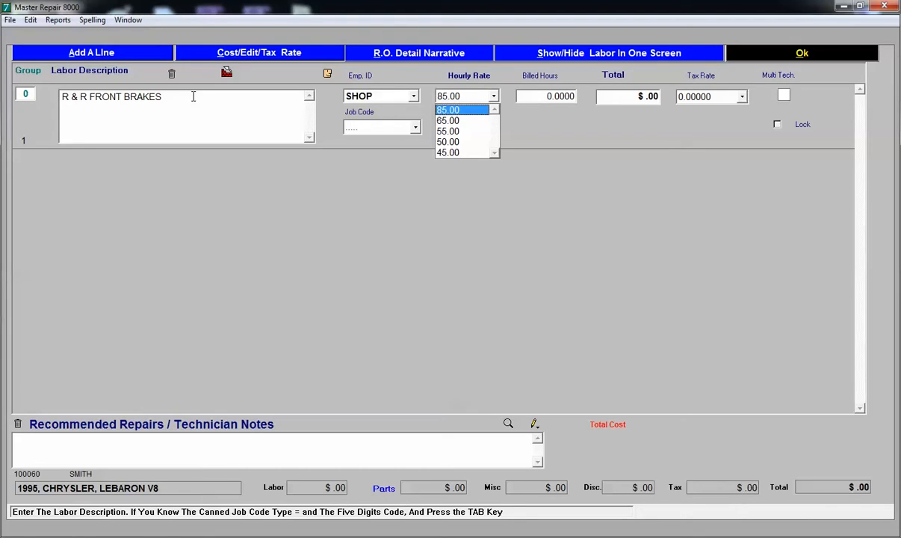
{"action": "key", "text": "Tab"}
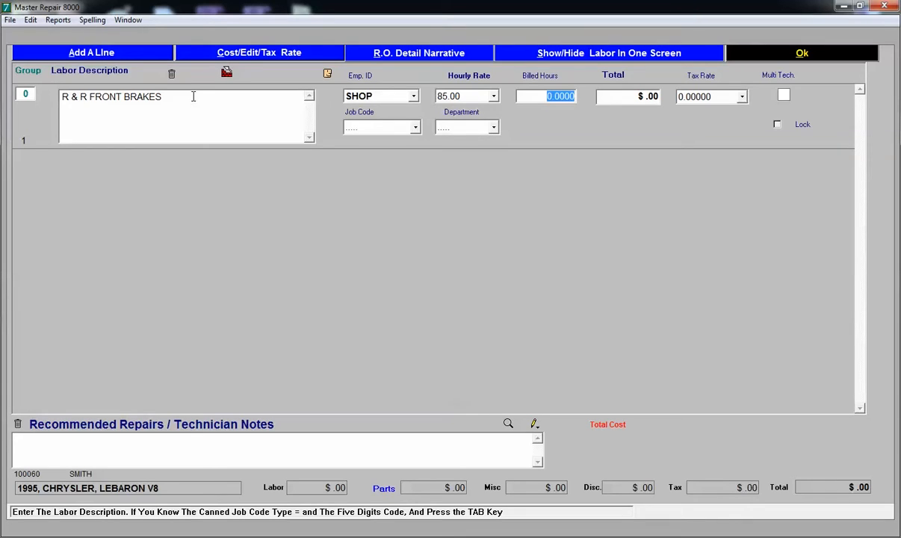
- Bill 1.5 hours on the front brakes labor line and set its job code to ELECTR
{"action": "type", "text": "1.5"}
{"action": "key", "text": "Tab"}
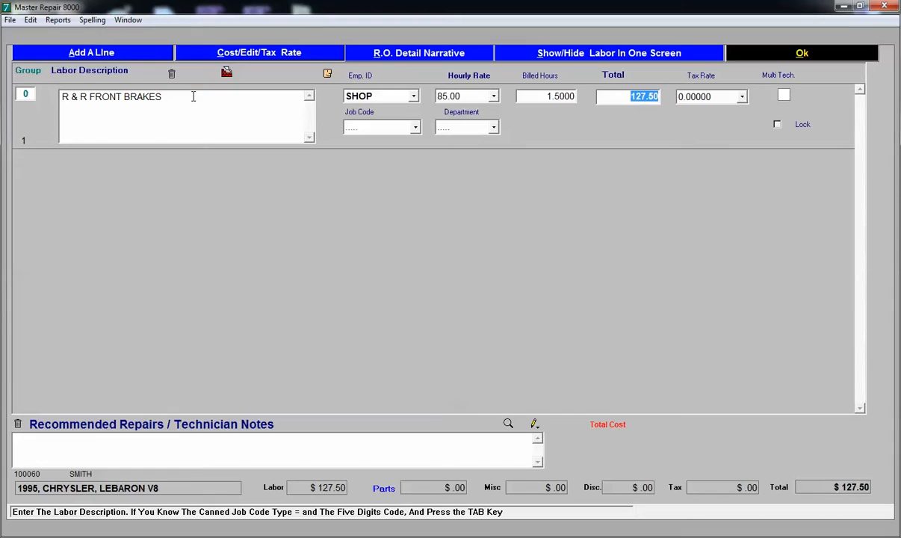
{"action": "left_click", "coordinate": [415, 129]}
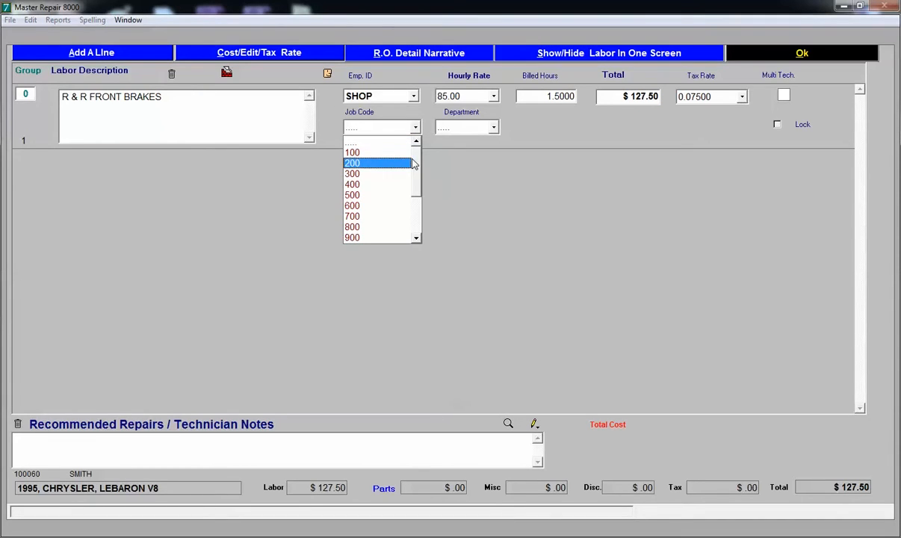
{"action": "left_click", "coordinate": [423, 178]}
{"action": "left_click", "coordinate": [417, 128]}
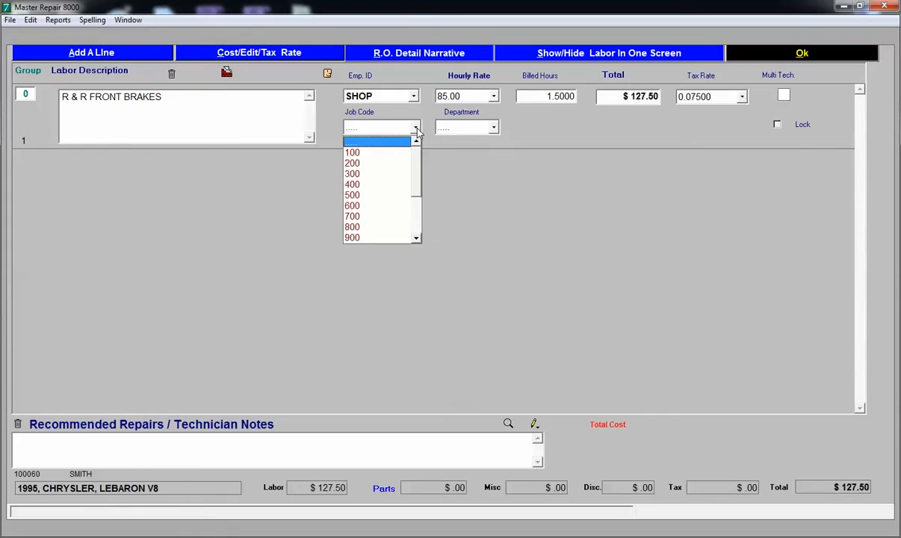
{"action": "scroll", "coordinate": [389, 179], "scroll_direction": "down", "scroll_amount": 3}
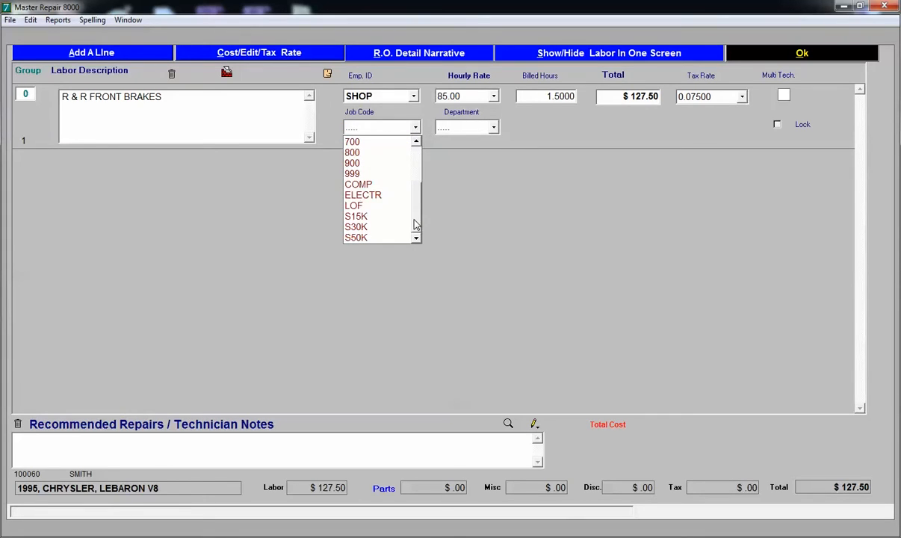
{"action": "left_click", "coordinate": [375, 196]}
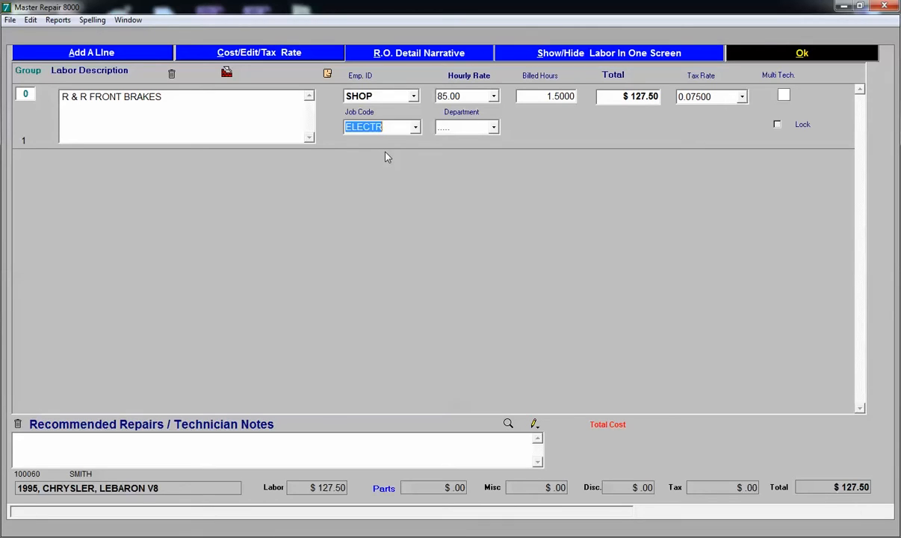
- Set the front brakes labor line's department to 4-4020 and its group number to 1
{"action": "left_click", "coordinate": [495, 128]}
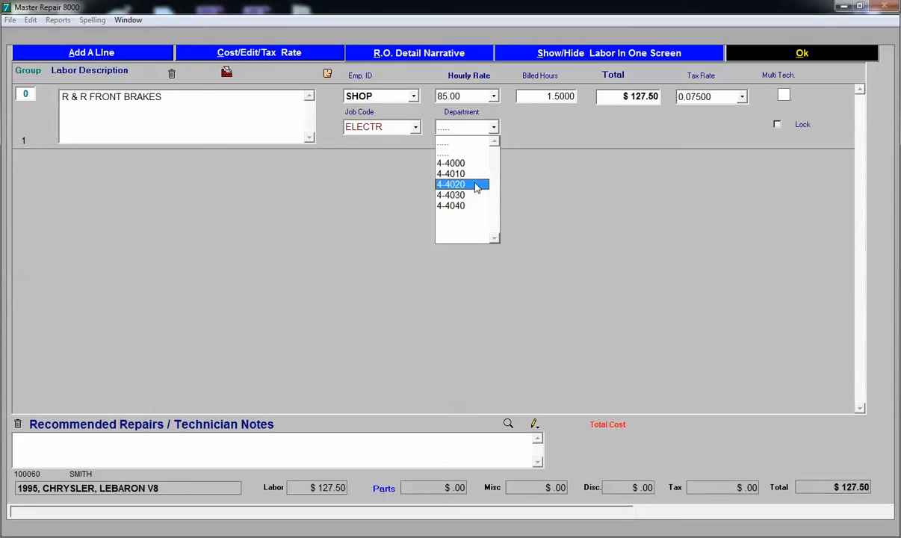
{"action": "left_click", "coordinate": [463, 185]}
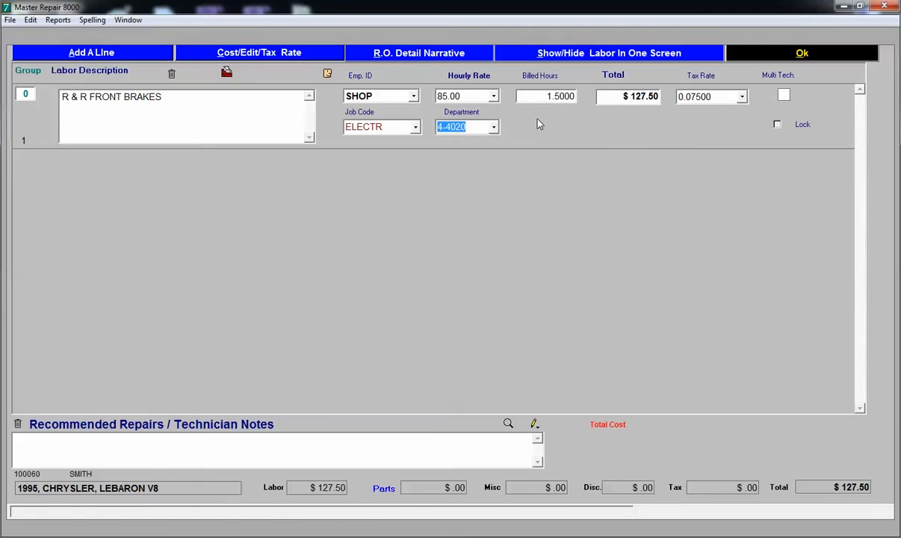
{"action": "left_click", "coordinate": [202, 113]}
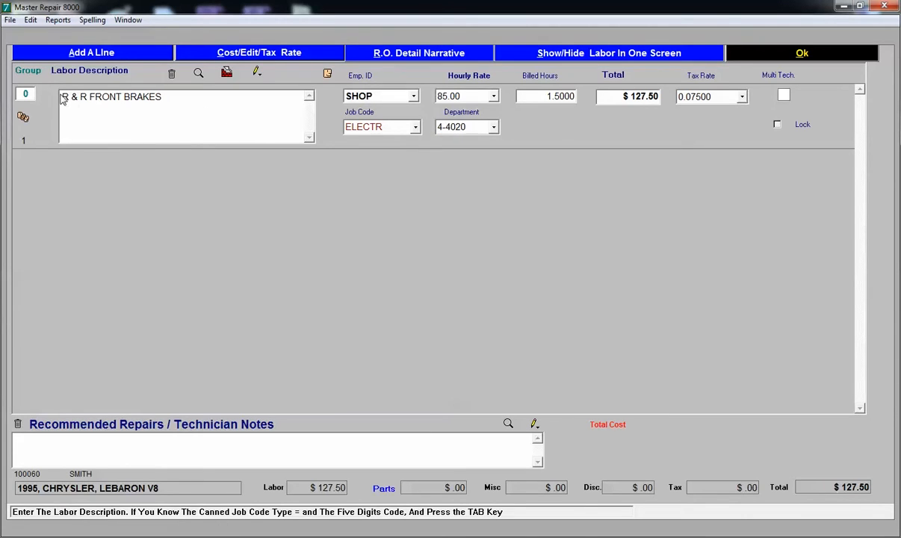
{"action": "left_click_drag", "start_coordinate": [31, 95], "coordinate": [3, 97]}
{"action": "type", "text": "1"}
{"action": "left_click", "coordinate": [157, 129]}
- Record 1 actual hour for primary technician SHOP on the front brakes task and return to the labor section
{"action": "left_click", "coordinate": [23, 117]}
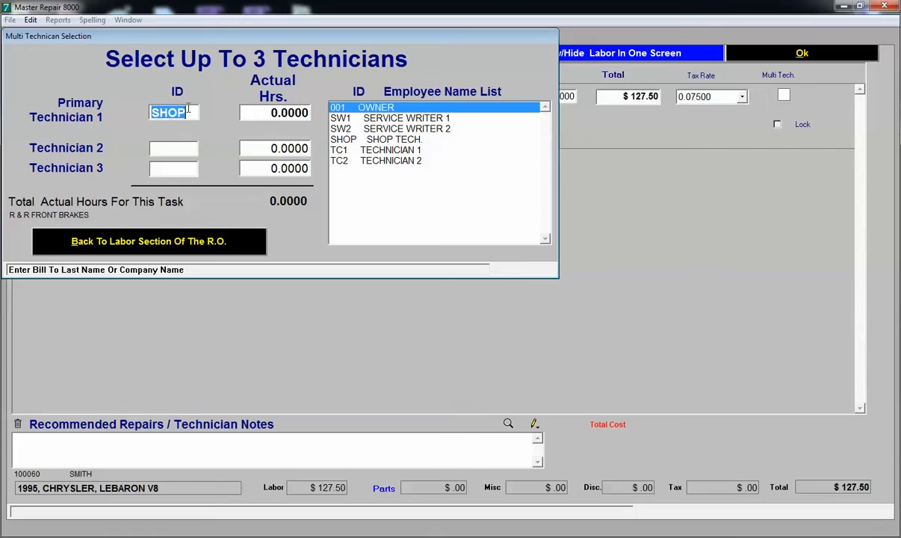
{"action": "left_click_drag", "start_coordinate": [268, 113], "coordinate": [285, 113]}
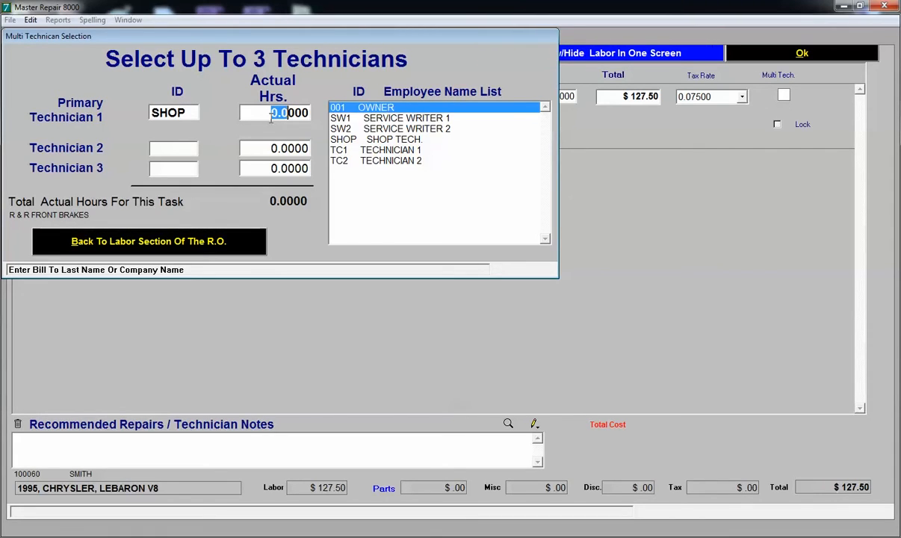
{"action": "type", "text": "01"}
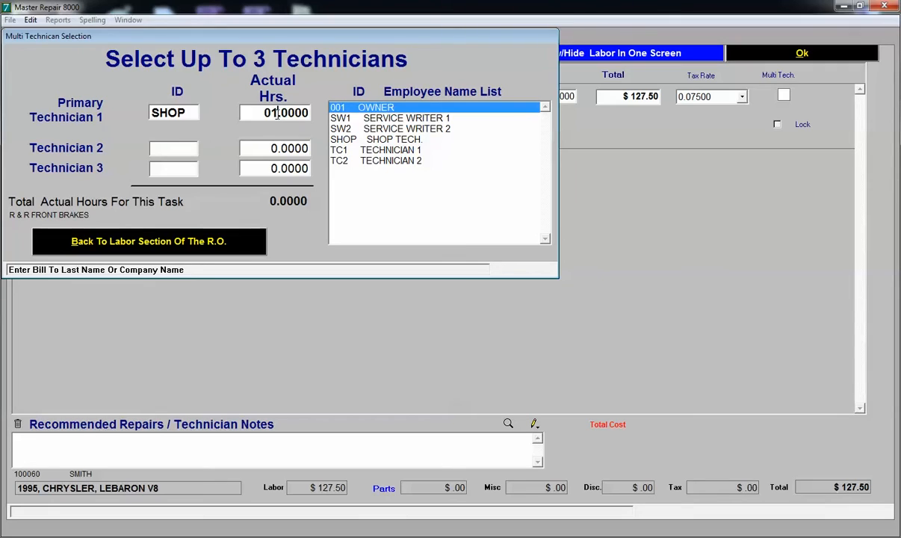
{"action": "left_click", "coordinate": [196, 242]}
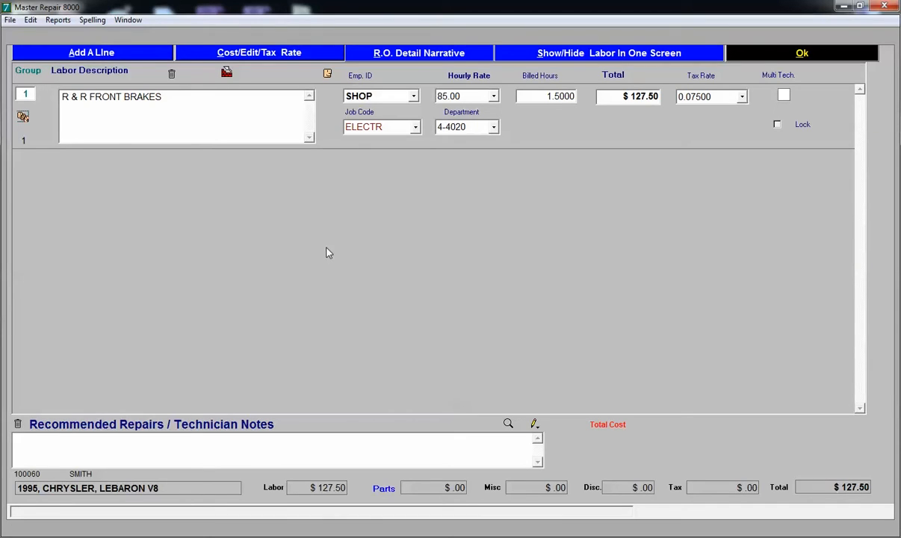
{"action": "left_click", "coordinate": [58, 452]}
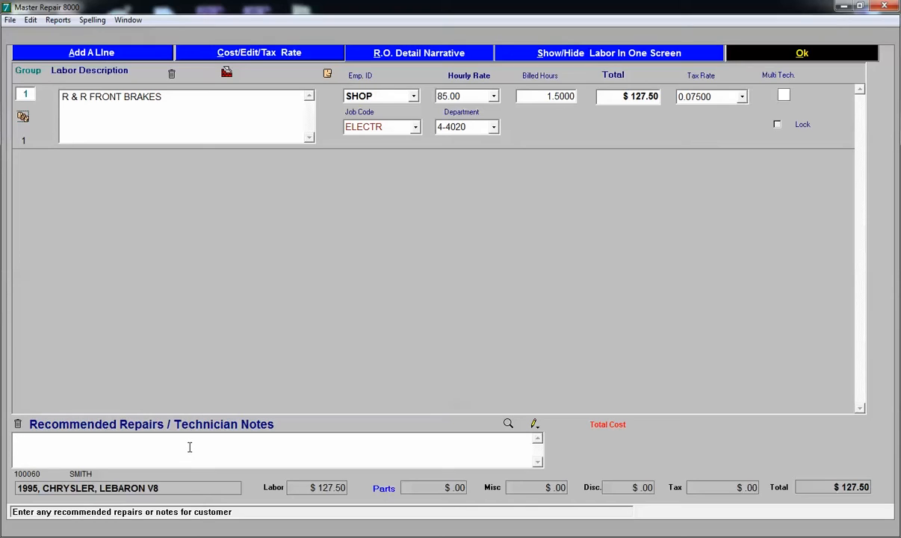
{"action": "type", "text": "DHDHDHD"}
{"action": "key", "text": "BackSpace"}
{"action": "key", "text": "BackSpace"}
{"action": "key", "text": "BackSpace"}
{"action": "key", "text": "BackSpace"}
{"action": "key", "text": "BackSpace"}
{"action": "key", "text": "BackSpace"}
{"action": "key", "text": "BackSpace"}
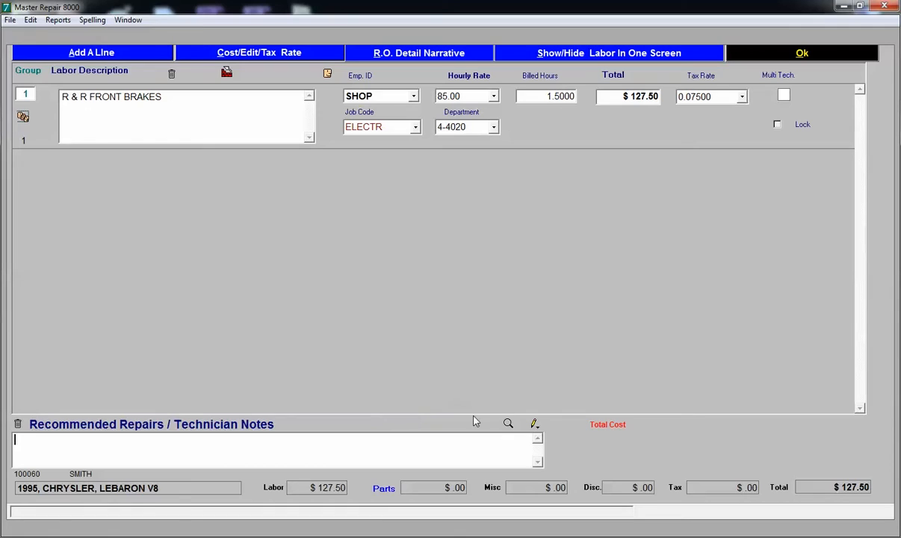
- Look up the predefined recommendations and add "300 Air Filter" to the recommended repairs notes
{"action": "left_click", "coordinate": [508, 425]}
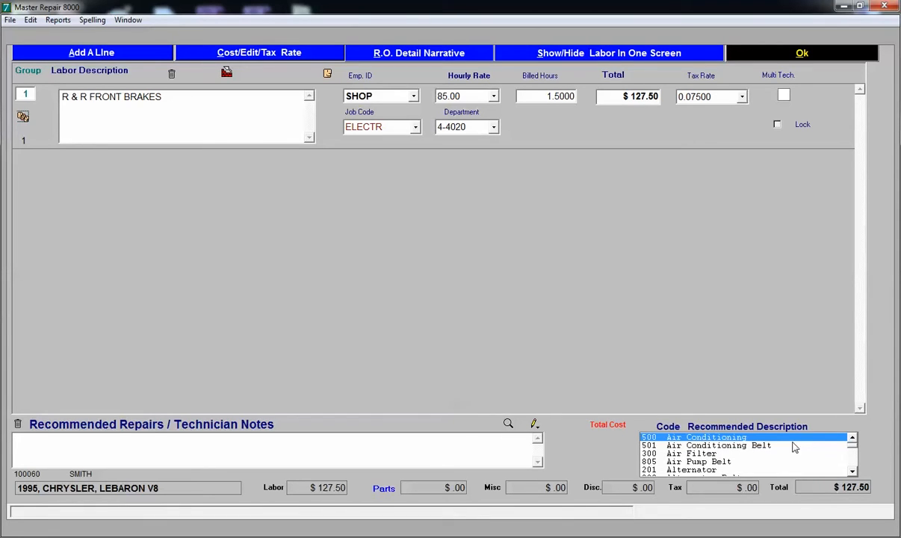
{"action": "double_click", "coordinate": [686, 455]}
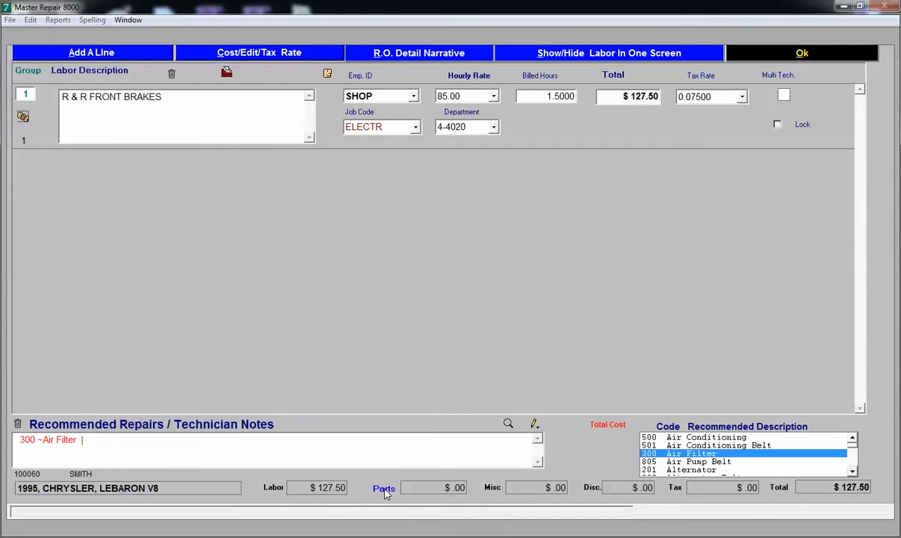
- Go to the parts section and add a line with part number 1515, declining to add it to the inventory
{"action": "left_click", "coordinate": [385, 492]}
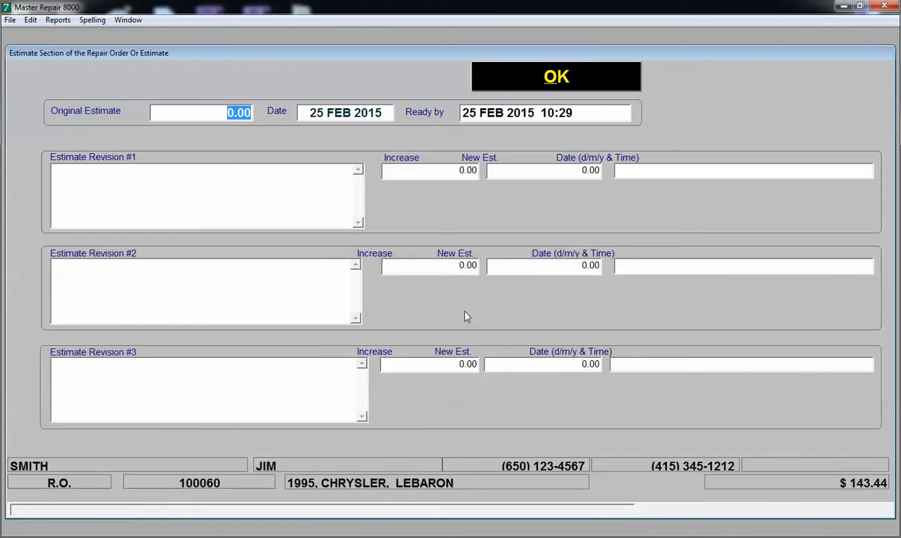
{"action": "left_click", "coordinate": [542, 73]}
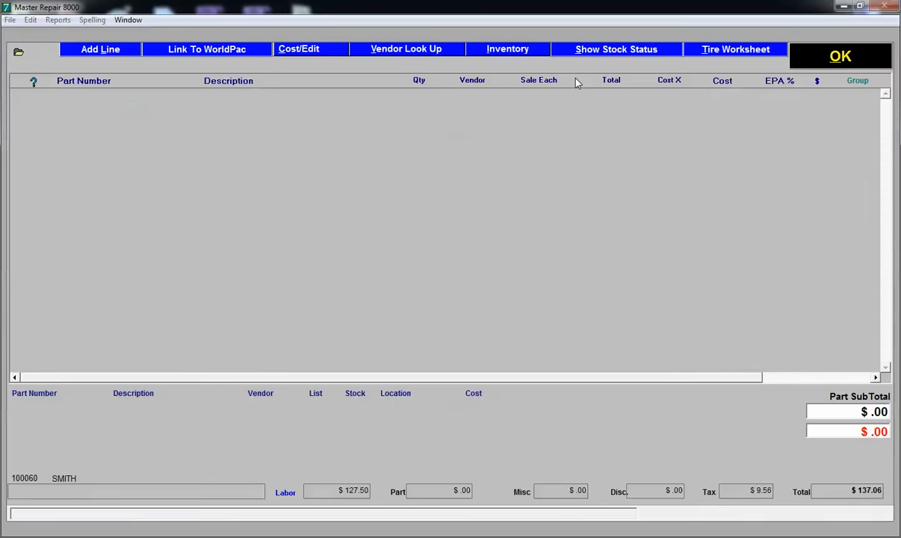
{"action": "left_click", "coordinate": [104, 50]}
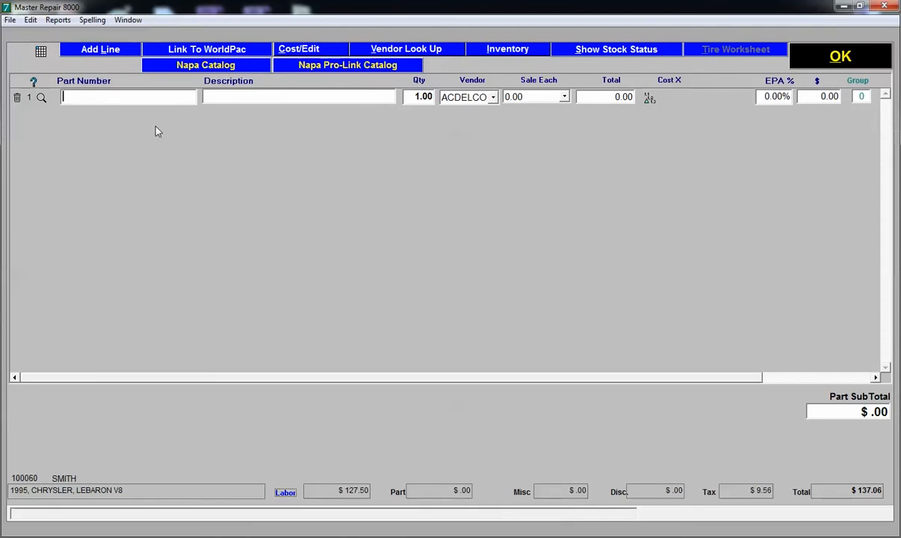
{"action": "type", "text": "TS76"}
{"action": "key", "text": "Tab"}
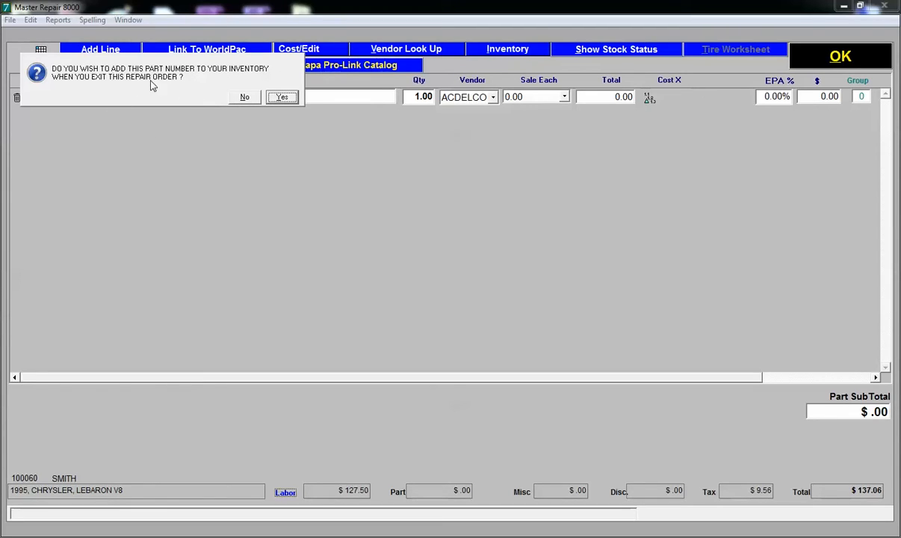
{"action": "left_click", "coordinate": [244, 98]}
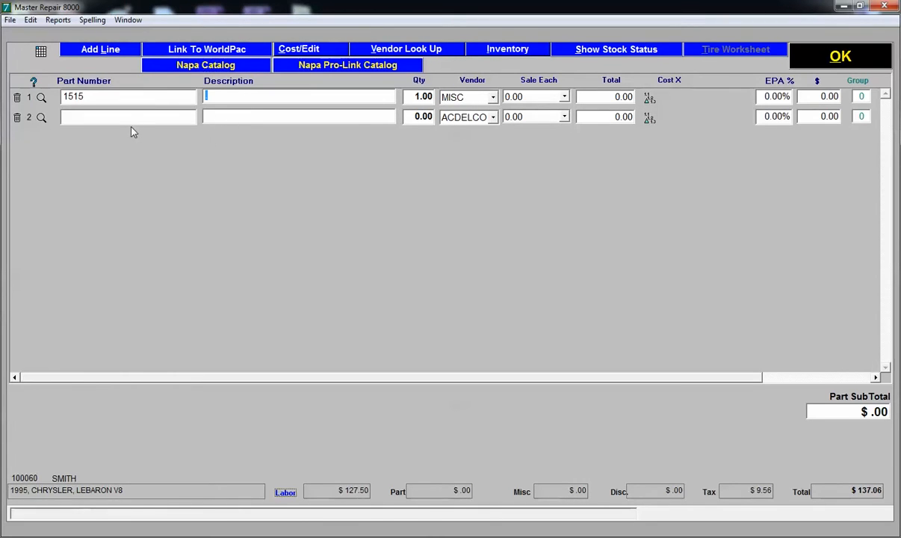
- Search the parts list for BRAKE on the second line and add brake pad TR6 73-76, part number GP283/D5
{"action": "left_click", "coordinate": [112, 114]}
{"action": "left_click", "coordinate": [40, 117]}
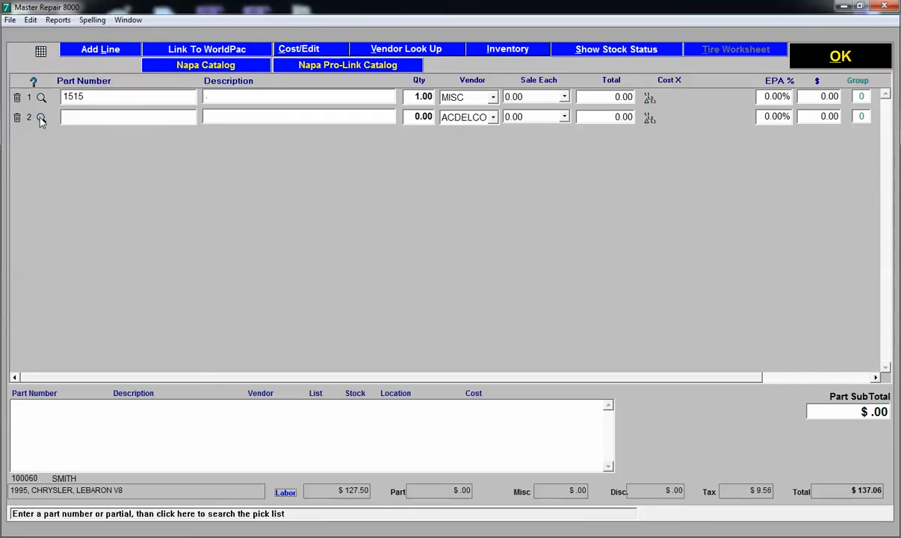
{"action": "left_click", "coordinate": [214, 116]}
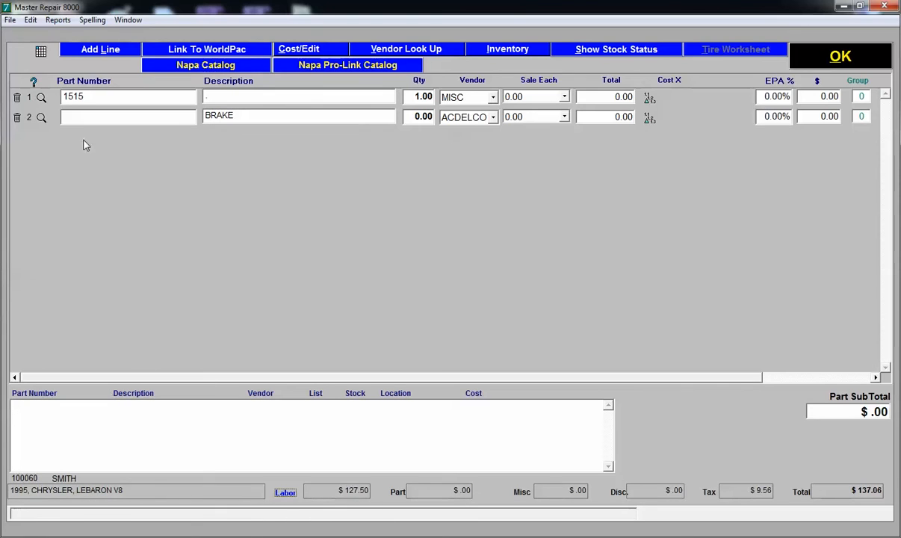
{"action": "left_click", "coordinate": [41, 118]}
{"action": "scroll", "coordinate": [554, 438], "scroll_direction": "down", "scroll_amount": 3}
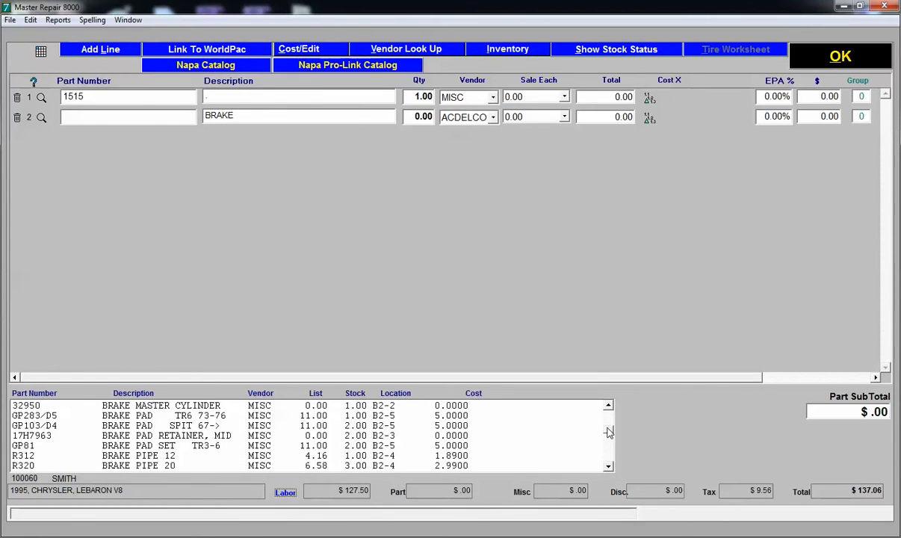
{"action": "double_click", "coordinate": [119, 416]}
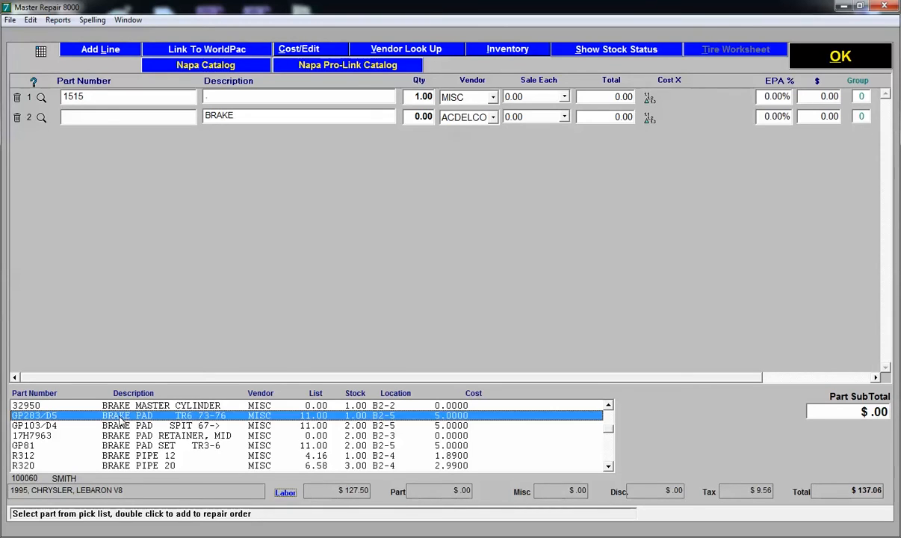
{"action": "left_click", "coordinate": [254, 116]}
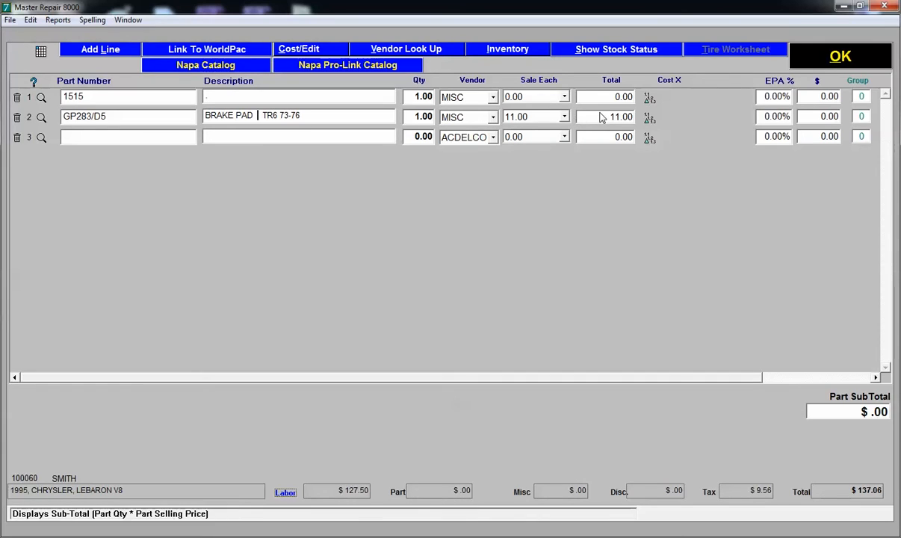
- Set the brake pad's cost to 25.00 and apply the 2.50 cost multiplier to its sale price
{"action": "left_click", "coordinate": [296, 48]}
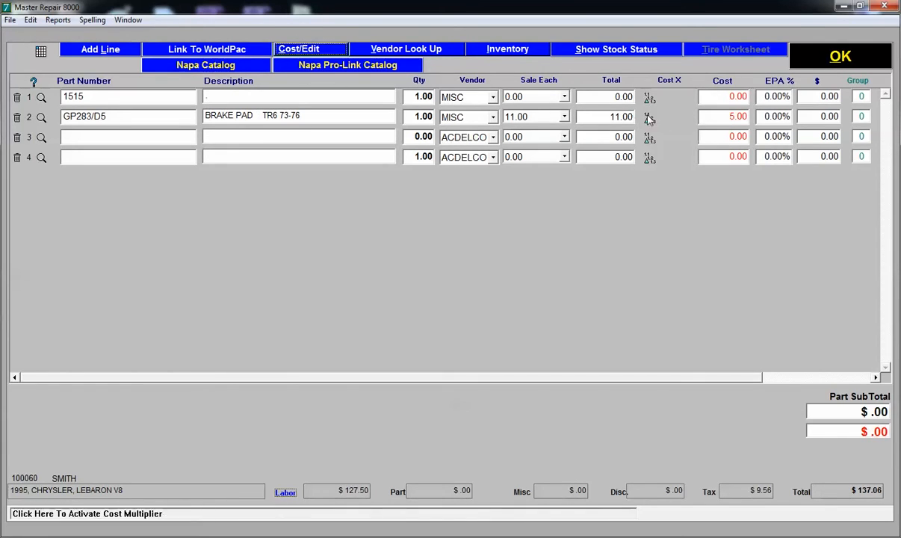
{"action": "left_click", "coordinate": [716, 116]}
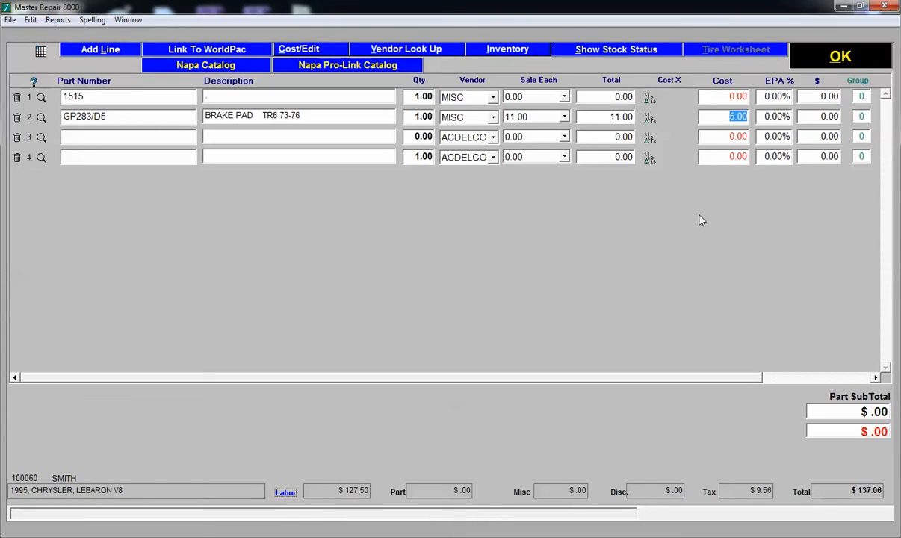
{"action": "type", "text": "25"}
{"action": "key", "text": "Tab"}
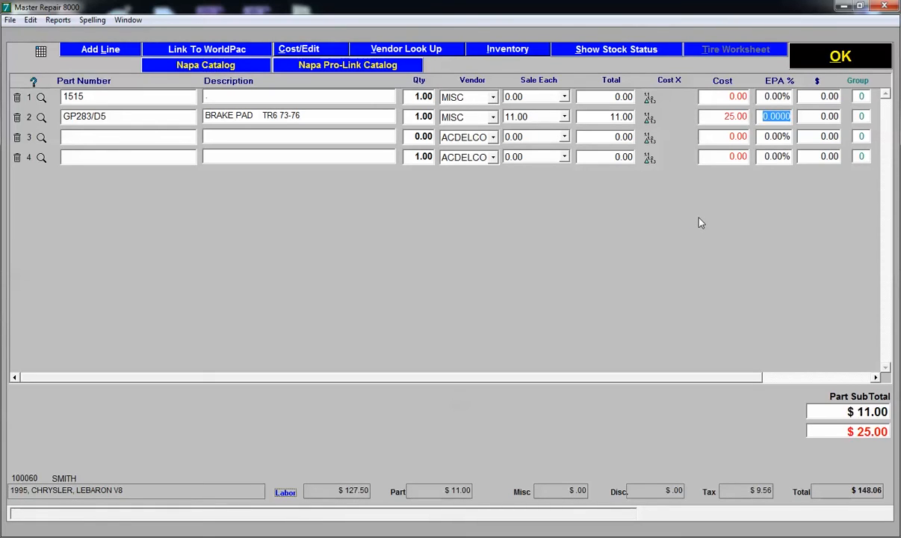
{"action": "left_click", "coordinate": [648, 119]}
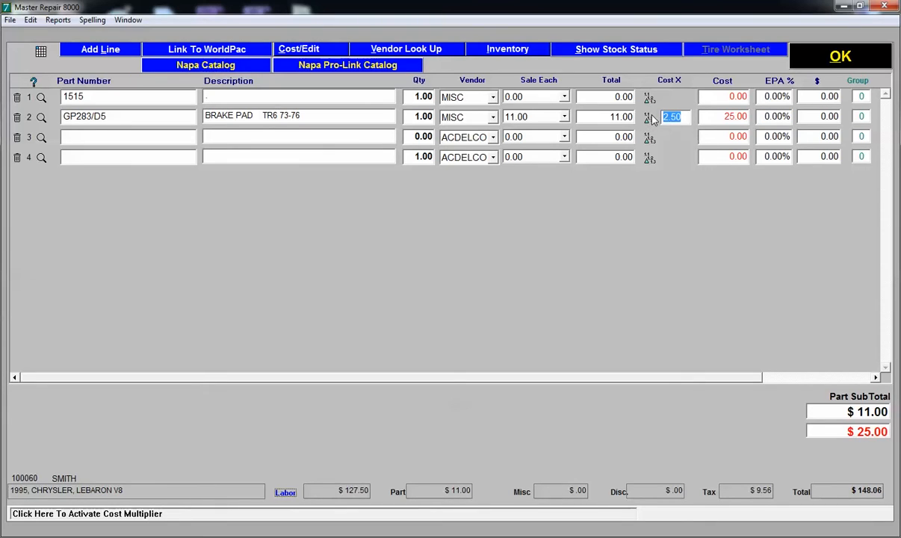
{"action": "key", "text": "Return"}
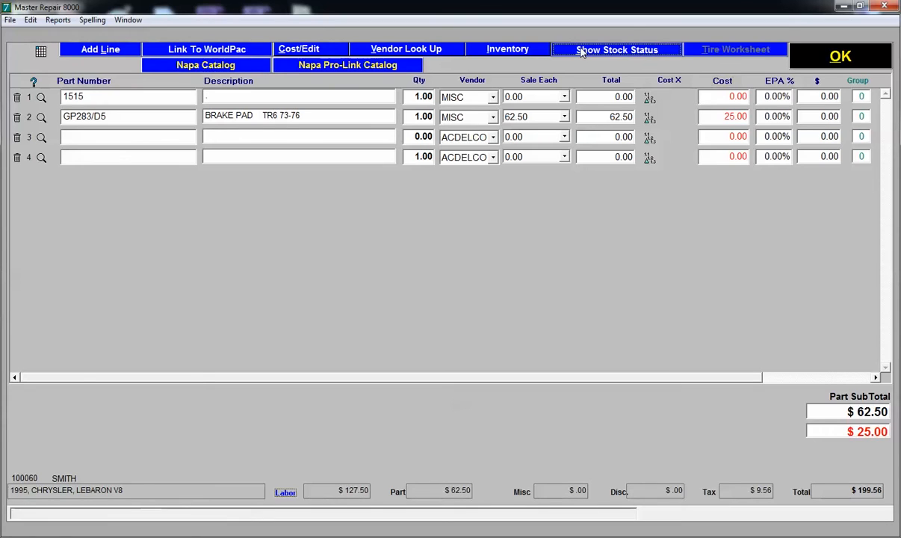
- Check the stock status of the brake pad on this order and return to the parts section
{"action": "left_click", "coordinate": [581, 51]}
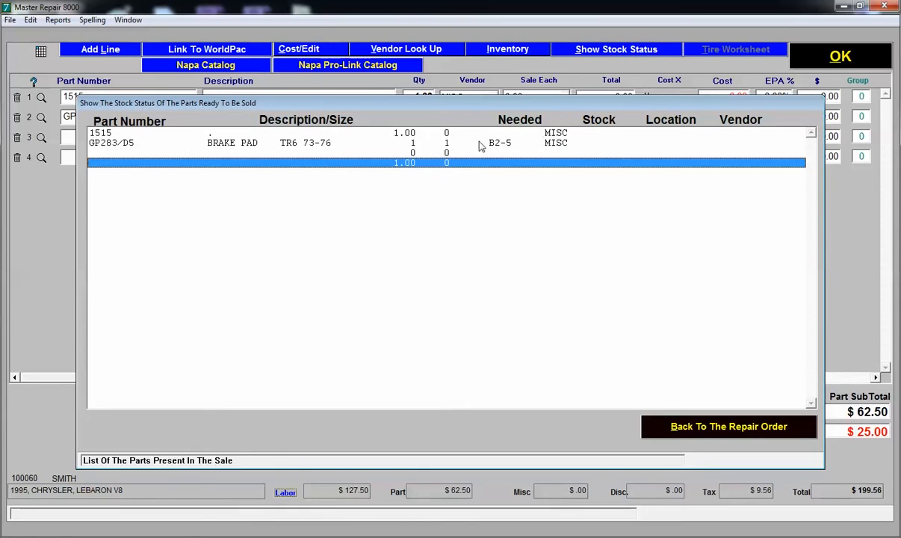
{"action": "left_click", "coordinate": [254, 144]}
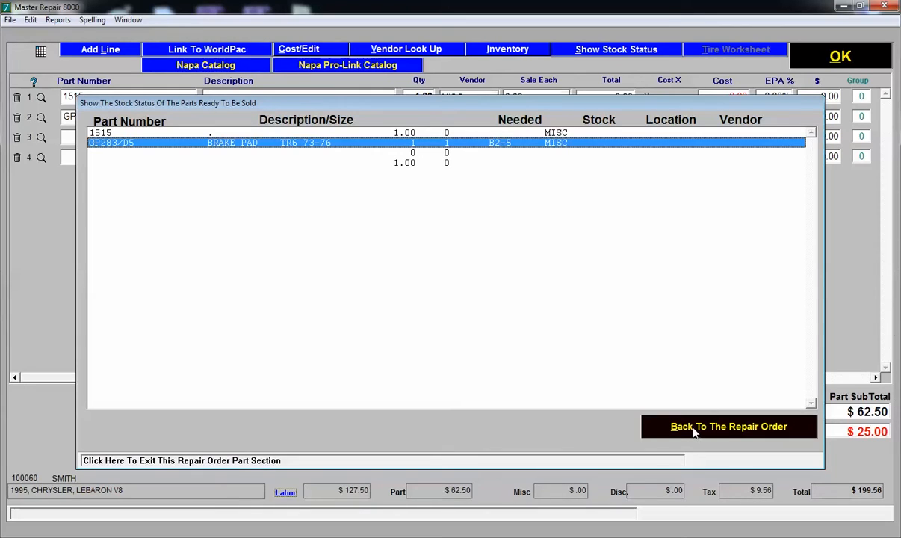
{"action": "left_click", "coordinate": [648, 429]}
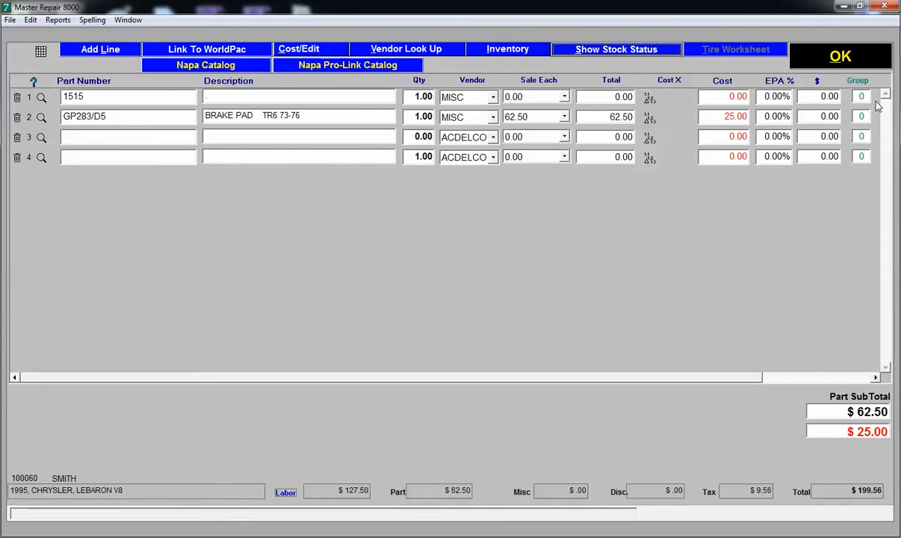
- Return to the repair order and look into its labor and parts sections once more
{"action": "left_click", "coordinate": [859, 116]}
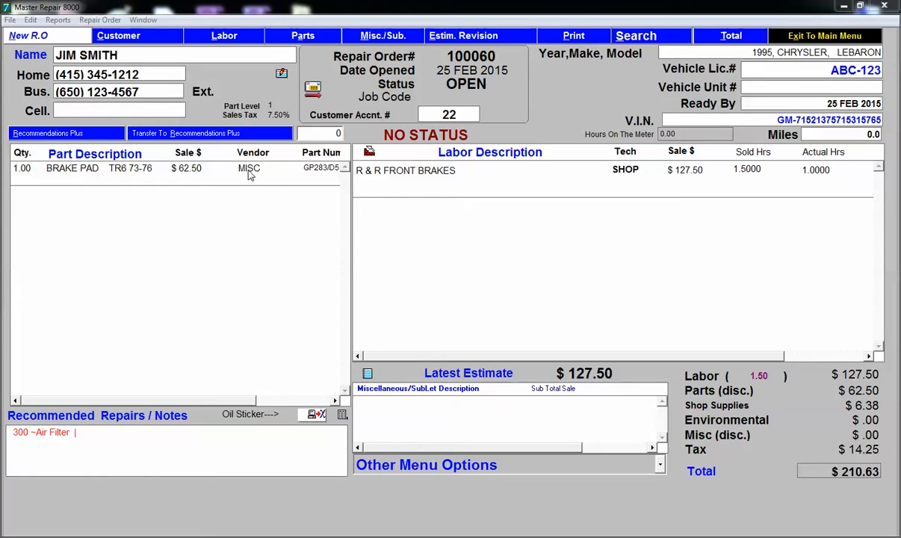
{"action": "left_click", "coordinate": [466, 155]}
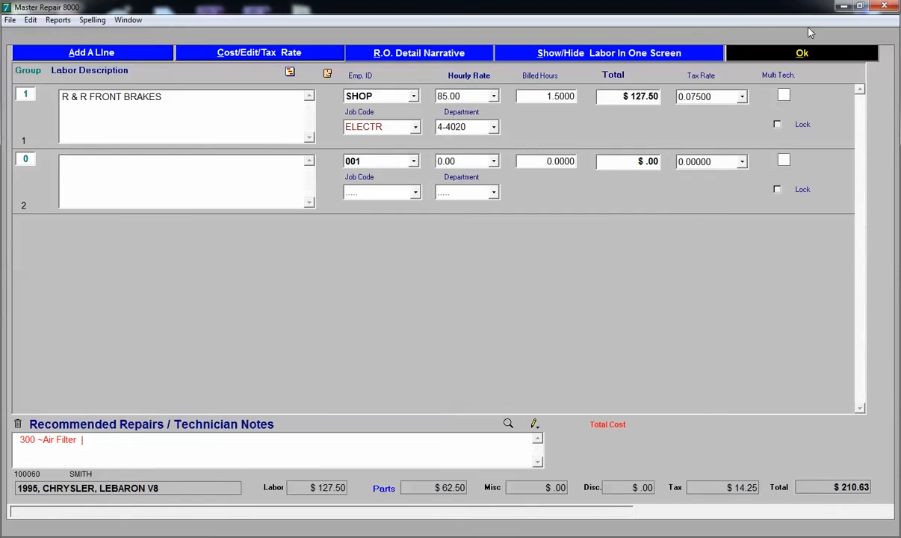
{"action": "left_click", "coordinate": [752, 54]}
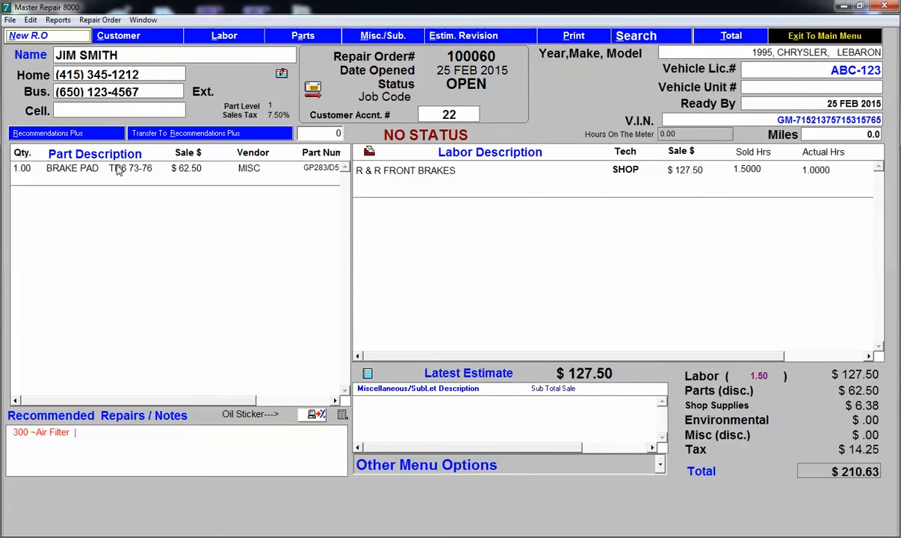
{"action": "left_click", "coordinate": [79, 147]}
{"action": "left_click", "coordinate": [855, 48]}
- Output one repair order to the screen despite the missing miles, with the standard worksheet ticked, and review the report down to its totals
{"action": "left_click", "coordinate": [573, 35]}
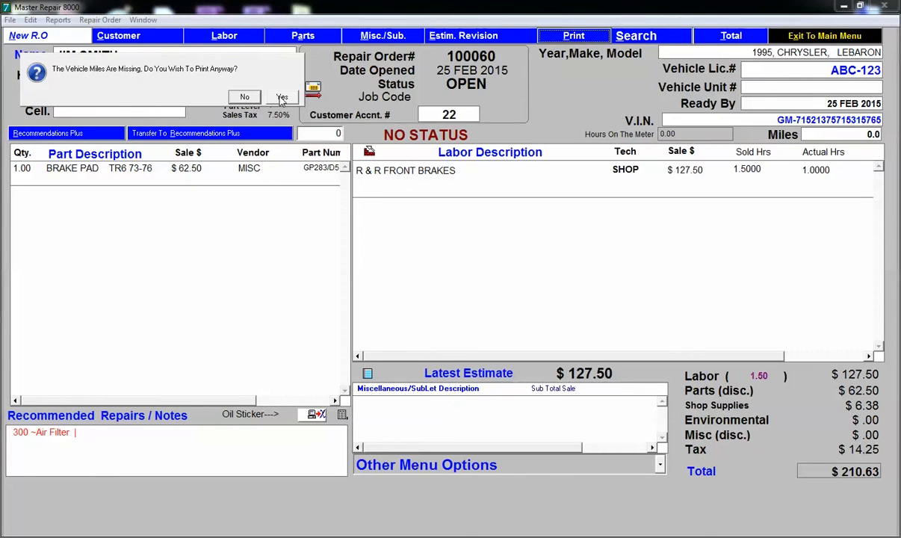
{"action": "left_click", "coordinate": [282, 98]}
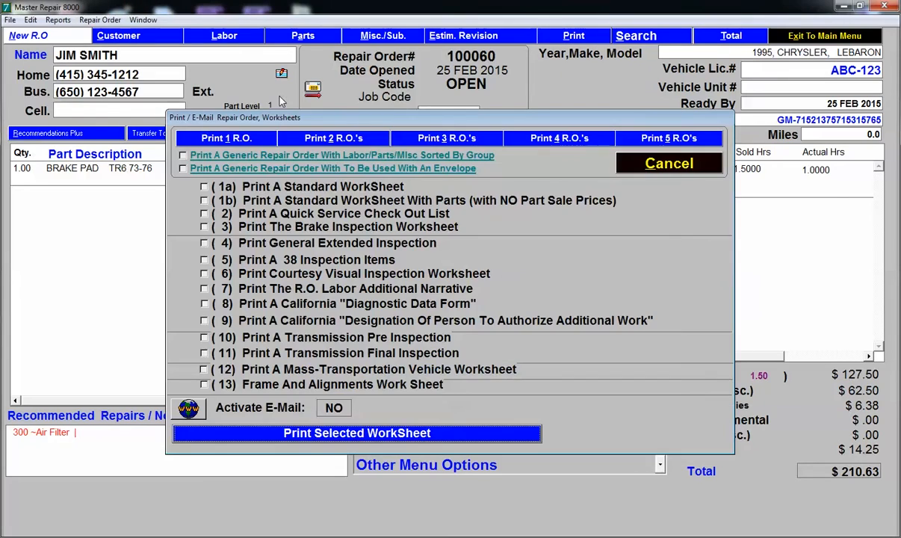
{"action": "left_click", "coordinate": [204, 186]}
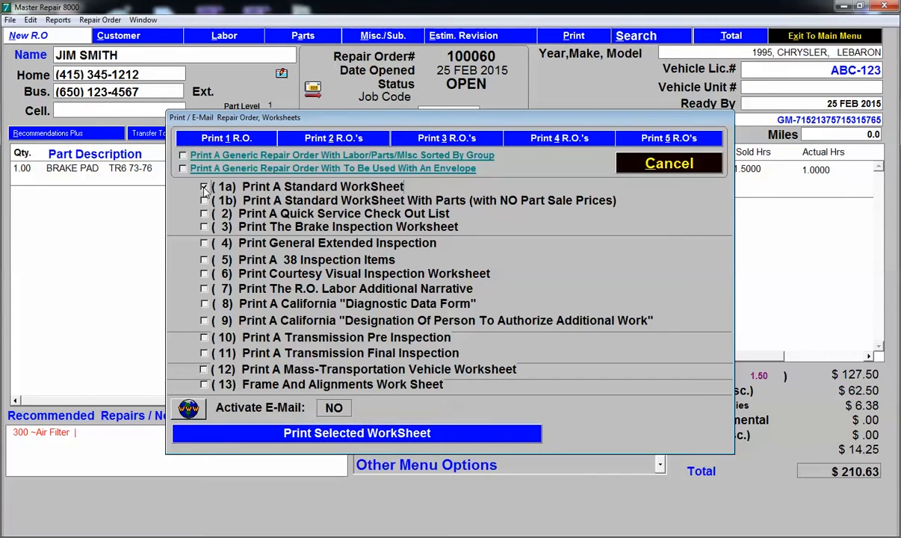
{"action": "left_click", "coordinate": [228, 139]}
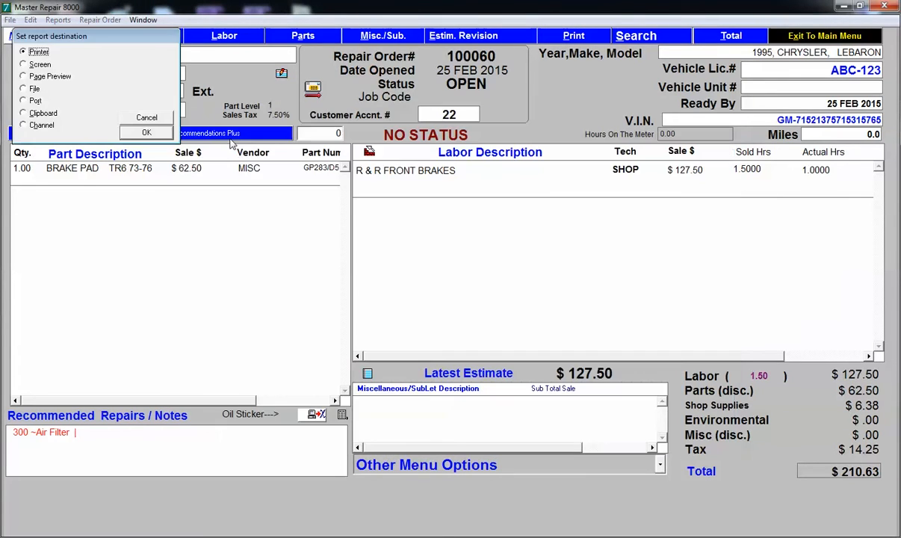
{"action": "left_click", "coordinate": [33, 66]}
{"action": "left_click", "coordinate": [130, 134]}
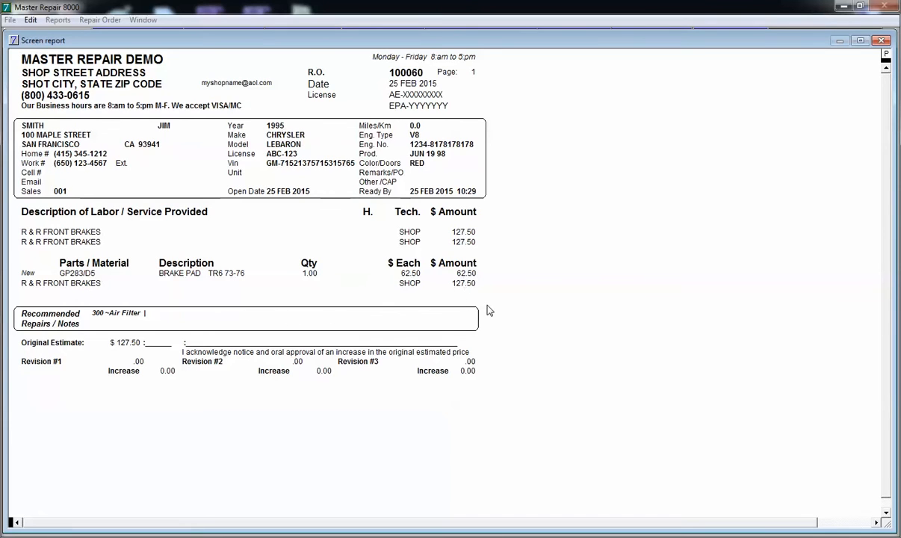
{"action": "scroll", "coordinate": [488, 309], "scroll_direction": "down", "scroll_amount": 1}
{"action": "scroll", "coordinate": [487, 311], "scroll_direction": "down", "scroll_amount": 5}
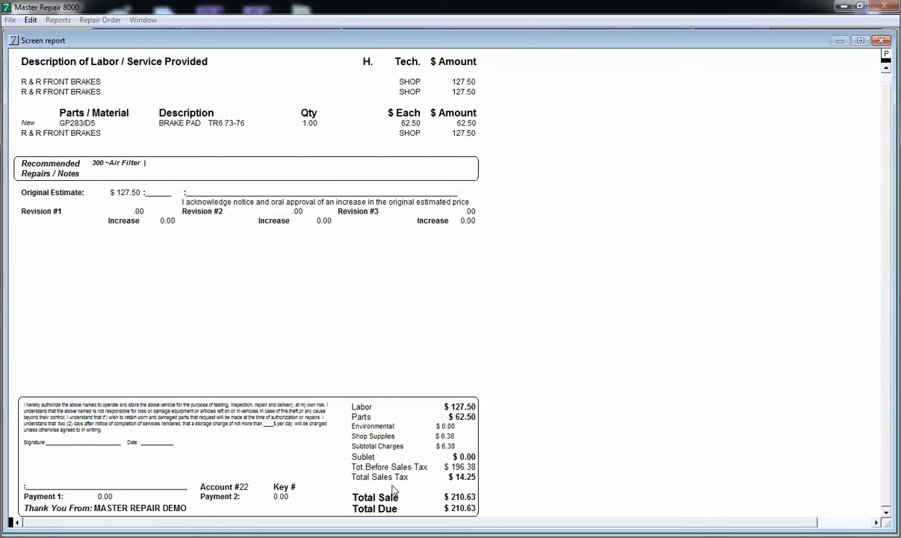
{"action": "left_click", "coordinate": [882, 40]}
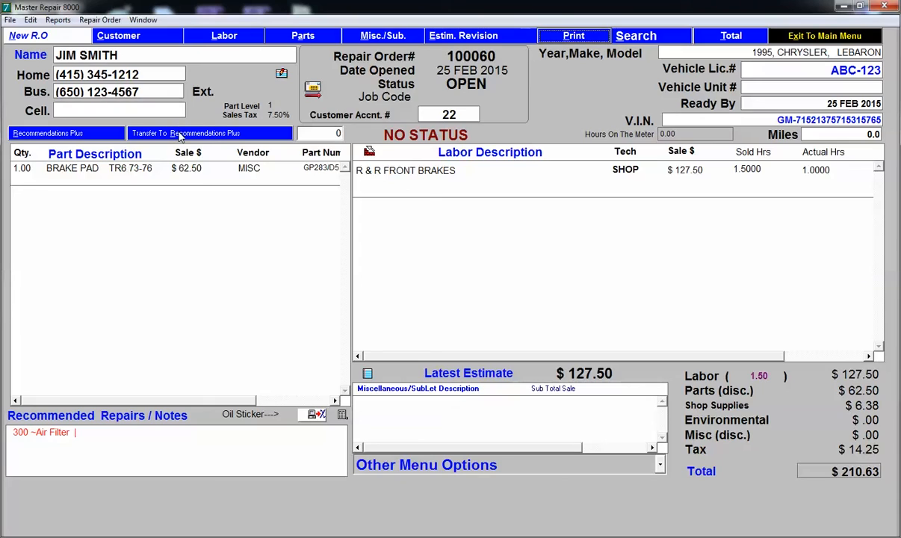
- Transfer the order's labor and parts to Recommendations Plus, and show all recommended repairs for the vehicle
{"action": "left_click", "coordinate": [327, 133]}
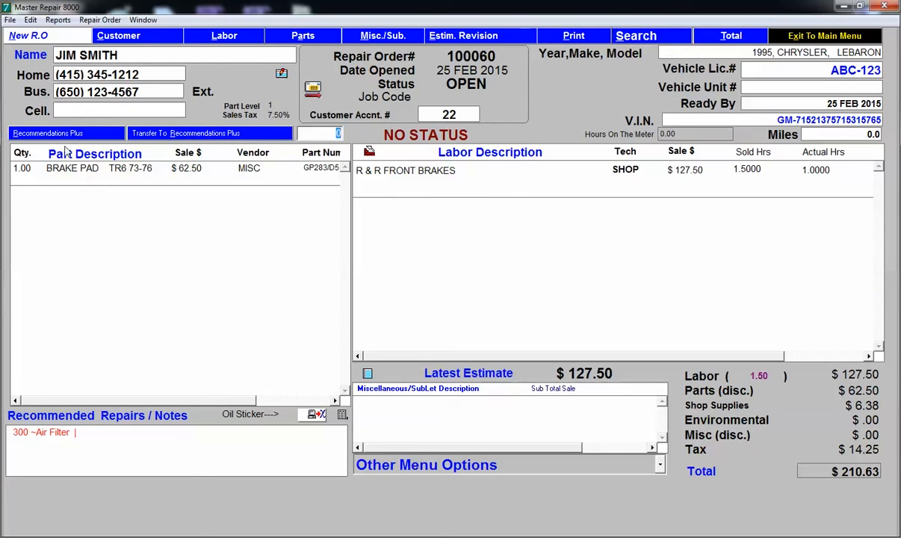
{"action": "left_click", "coordinate": [182, 133]}
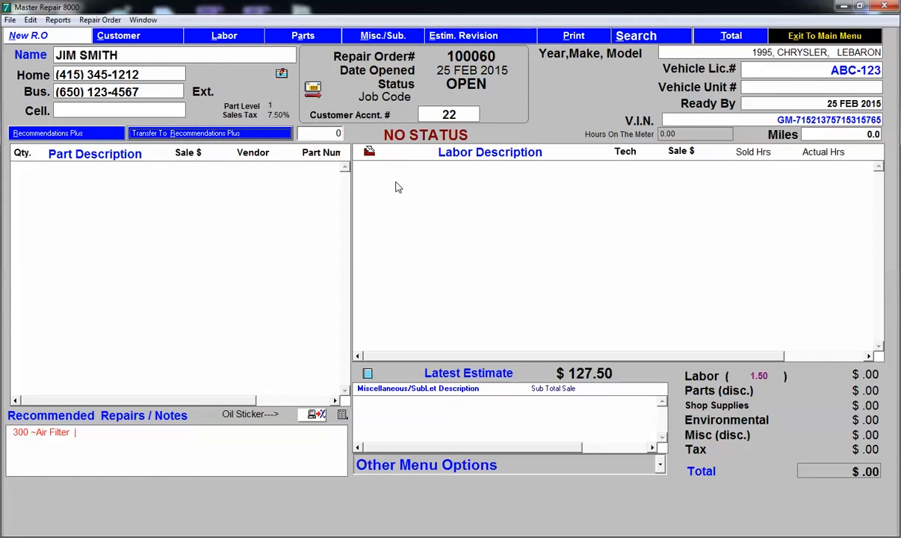
{"action": "left_click", "coordinate": [67, 133]}
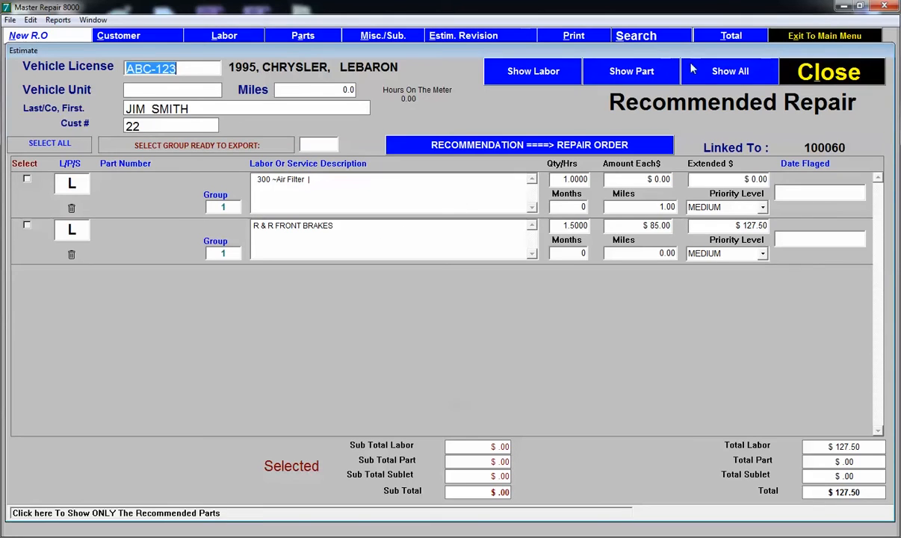
{"action": "left_click", "coordinate": [722, 71]}
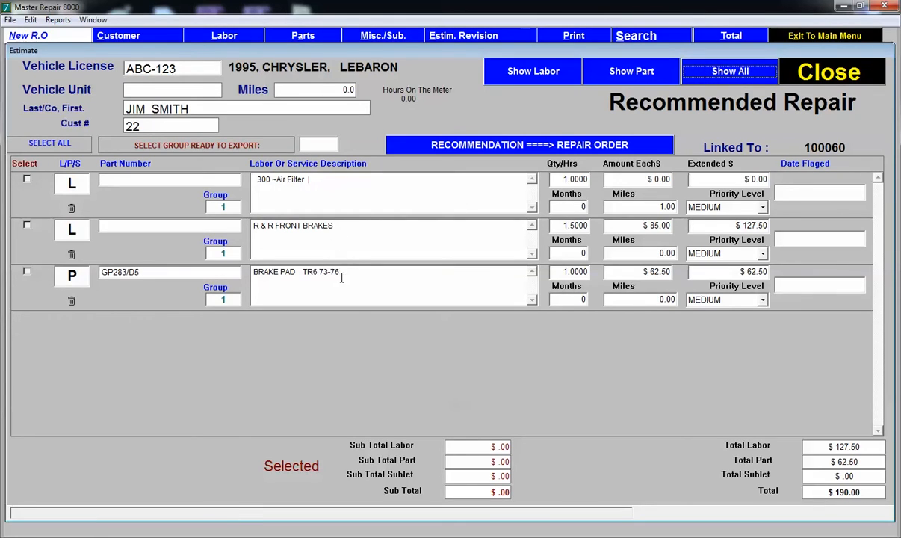
- Flag the front brakes labor with 25 FEB 2015 and transfer it together with brake pad GP283/D5 back to the repair order
{"action": "left_click", "coordinate": [797, 238]}
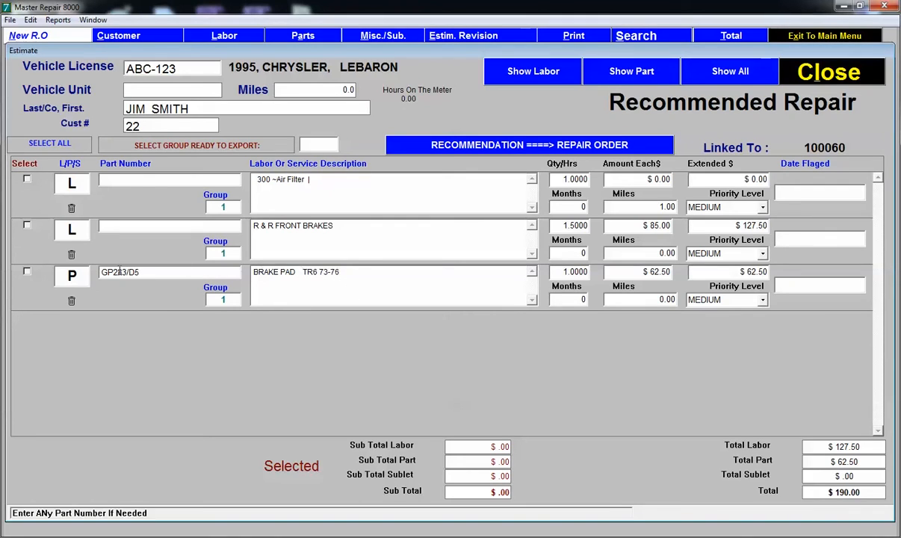
{"action": "left_click", "coordinate": [27, 226]}
{"action": "left_click", "coordinate": [27, 272]}
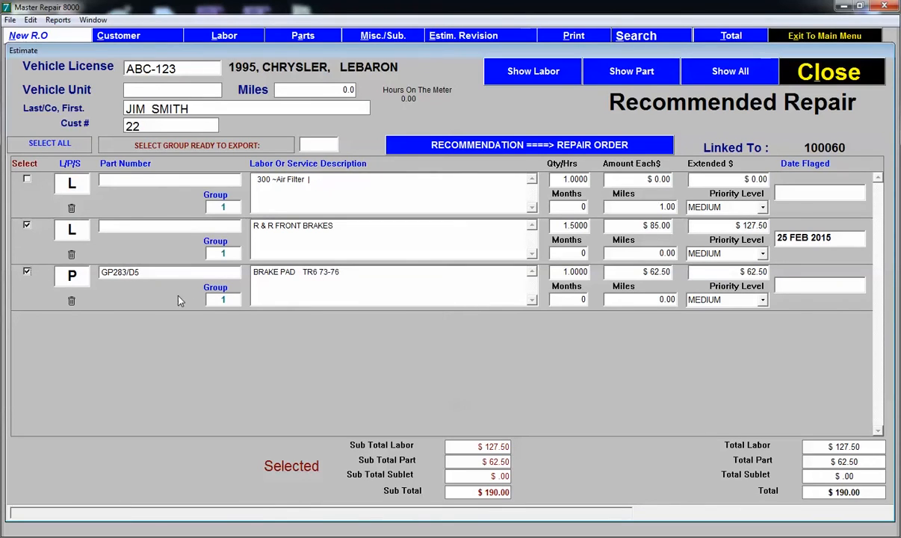
{"action": "left_click", "coordinate": [483, 146]}
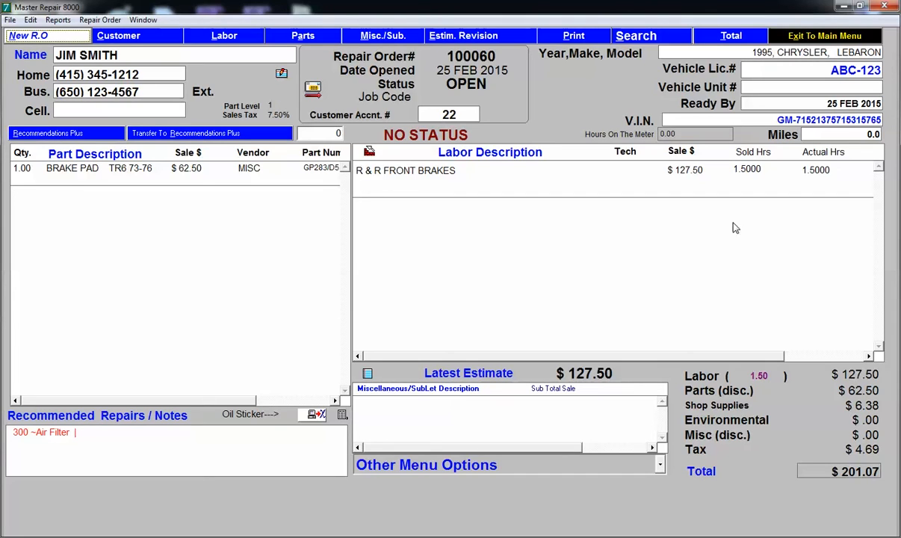
- Open the order's totals with costs and profit shown, and enter VISA as payment 1 for the full 201.07
{"action": "left_click", "coordinate": [718, 40]}
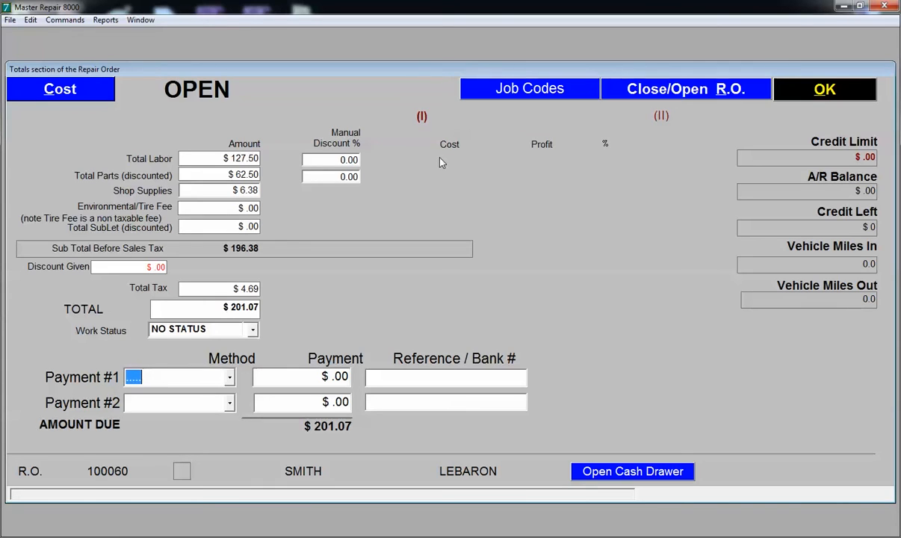
{"action": "key", "text": "alt+c"}
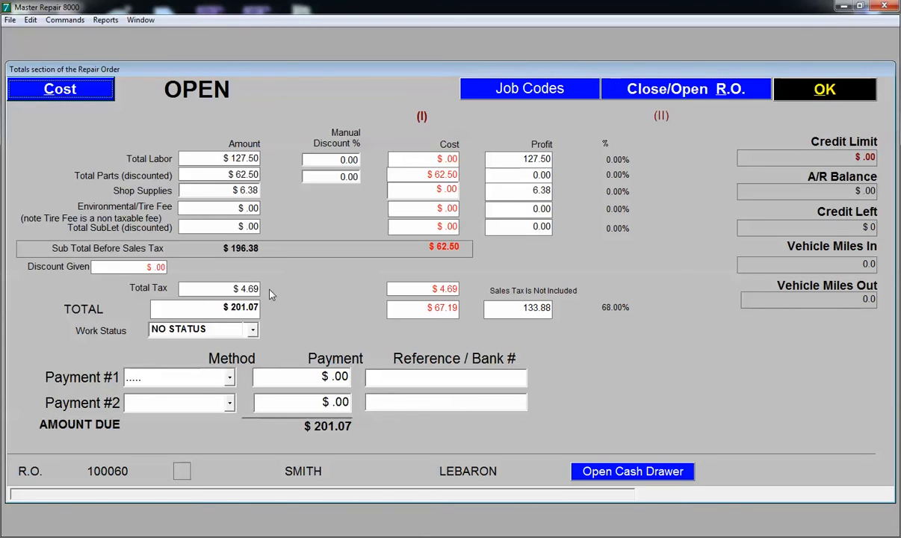
{"action": "left_click", "coordinate": [203, 378]}
{"action": "left_click", "coordinate": [230, 378]}
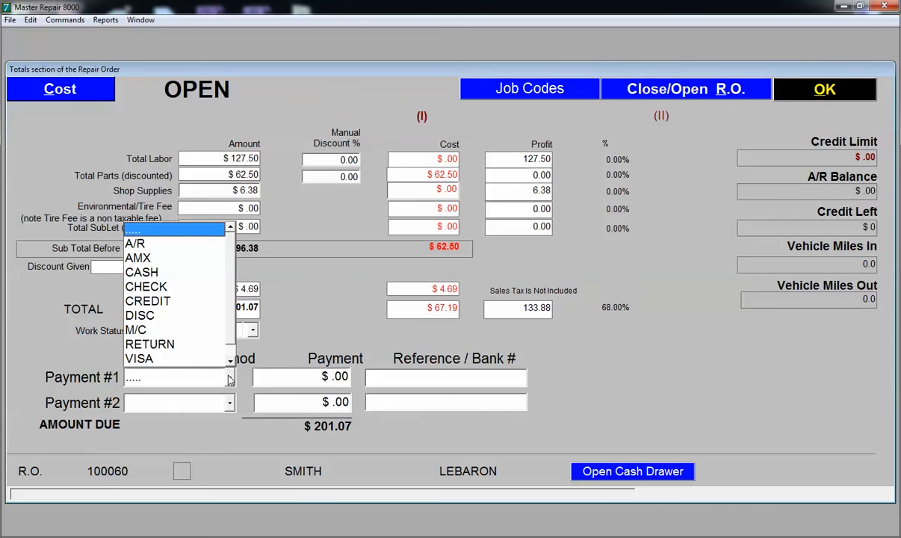
{"action": "left_click", "coordinate": [171, 359]}
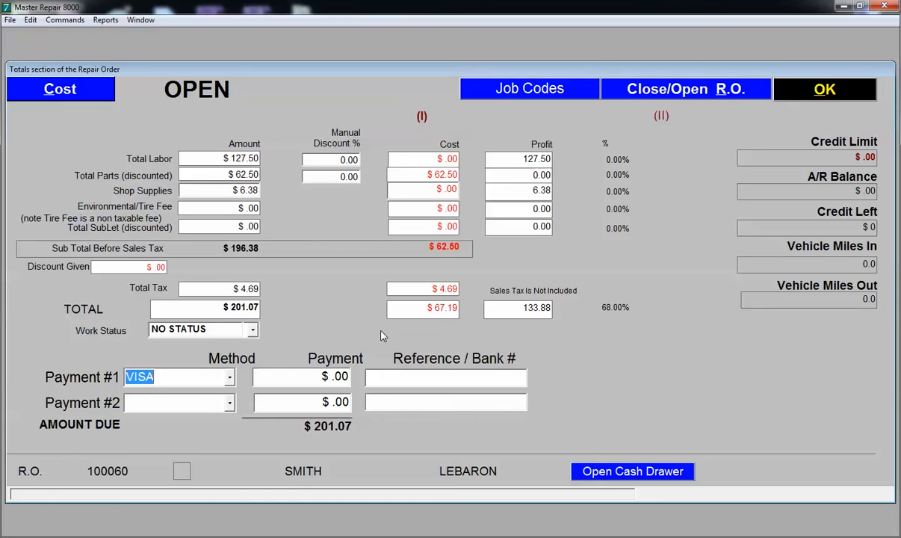
{"action": "left_click", "coordinate": [372, 376]}
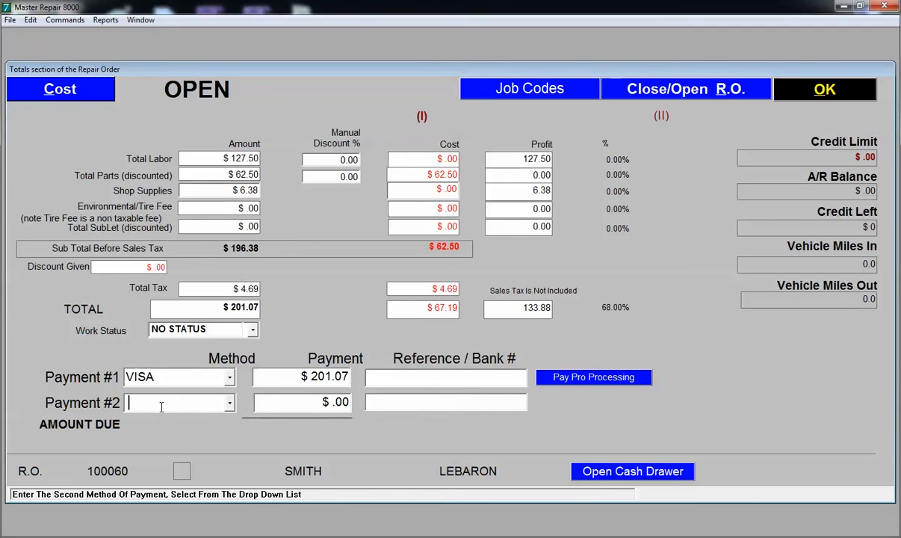
- Set the VISA payment to 101.07 and enter CASH as payment 2 for the remaining 100.00
{"action": "left_click", "coordinate": [313, 377]}
{"action": "left_click_drag", "start_coordinate": [313, 376], "coordinate": [366, 384]}
{"action": "type", "text": "1"}
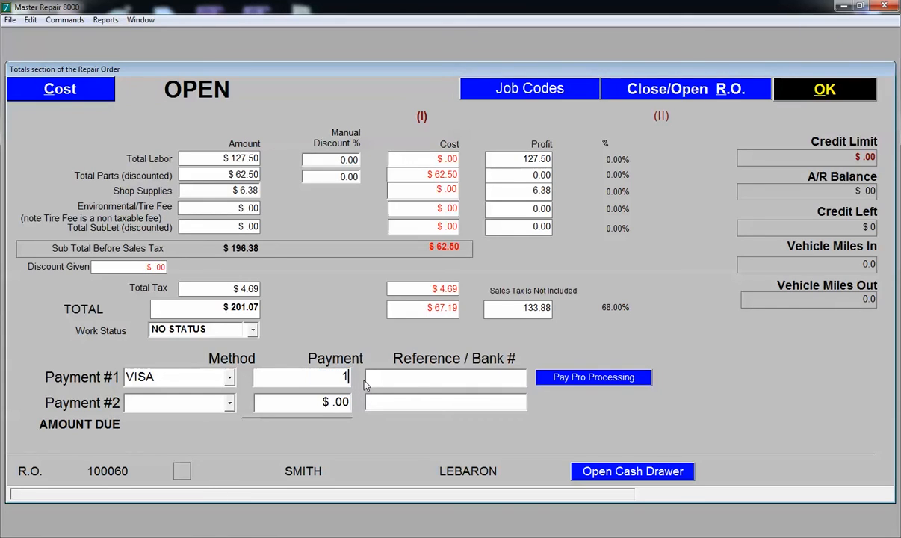
{"action": "type", "text": "01.07"}
{"action": "key", "text": "Tab"}
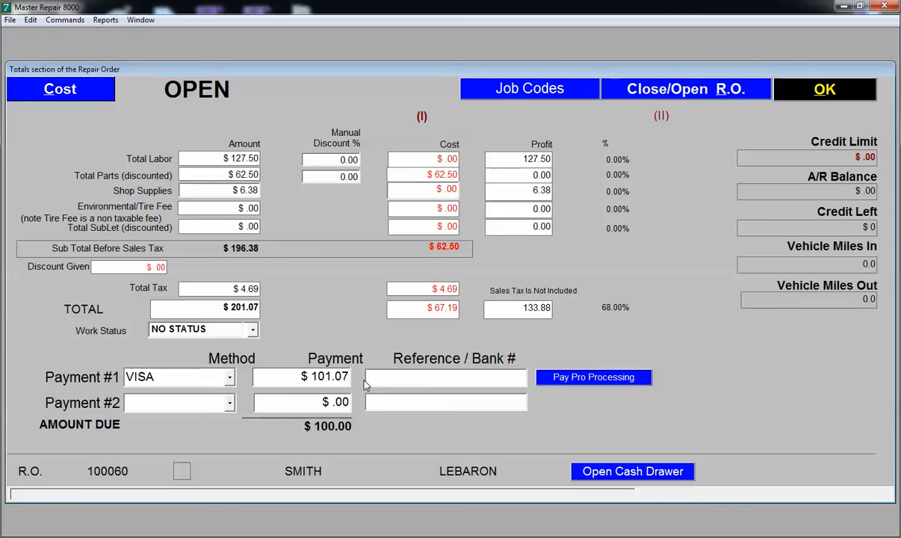
{"action": "left_click", "coordinate": [229, 403]}
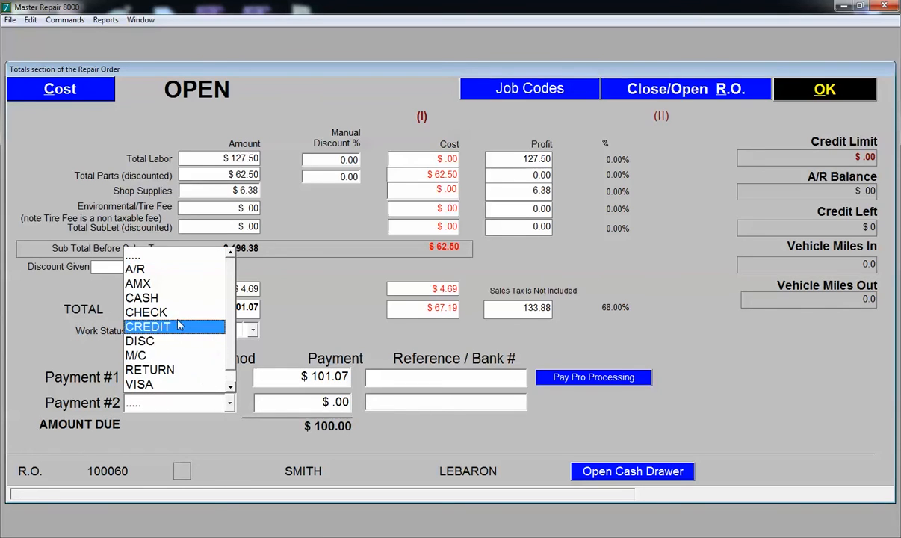
{"action": "left_click", "coordinate": [179, 298]}
{"action": "key", "text": "Tab"}
{"action": "key", "text": "Tab"}
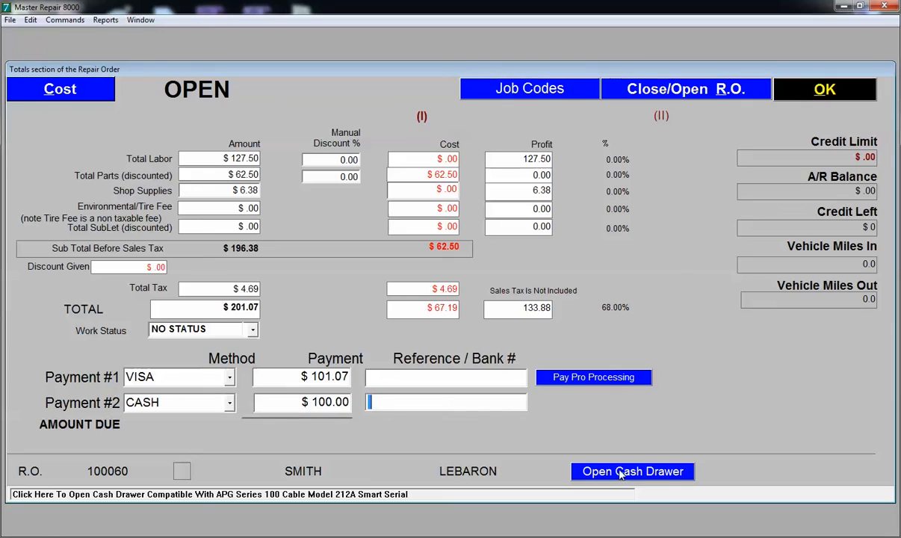
- Close the paid repair order, reopen and close it once more, and exit to the main menu
{"action": "left_click", "coordinate": [684, 90]}
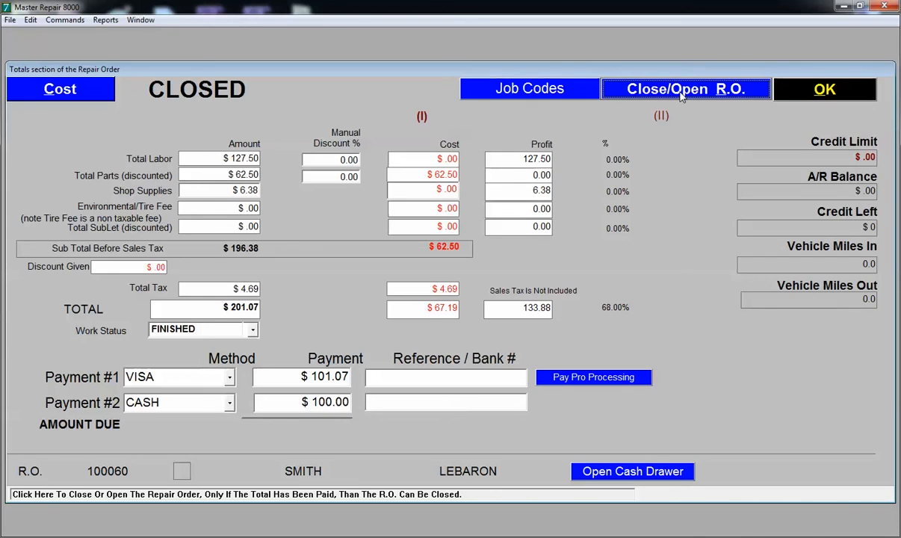
{"action": "left_click", "coordinate": [683, 92]}
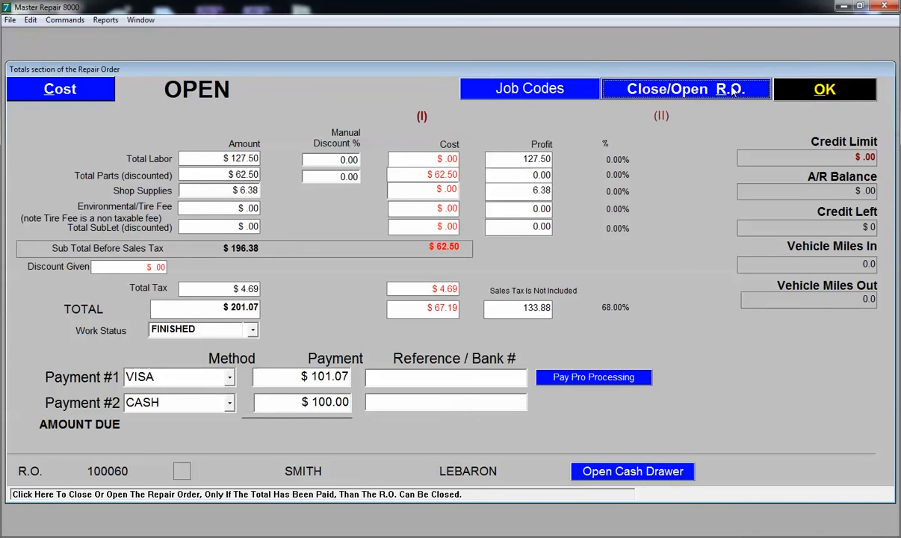
{"action": "left_click", "coordinate": [761, 90]}
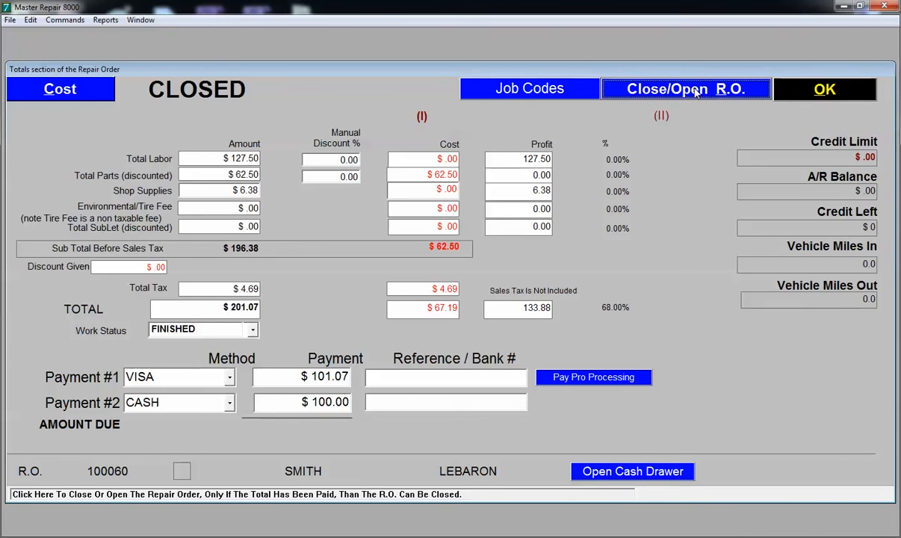
{"action": "left_click", "coordinate": [822, 91]}
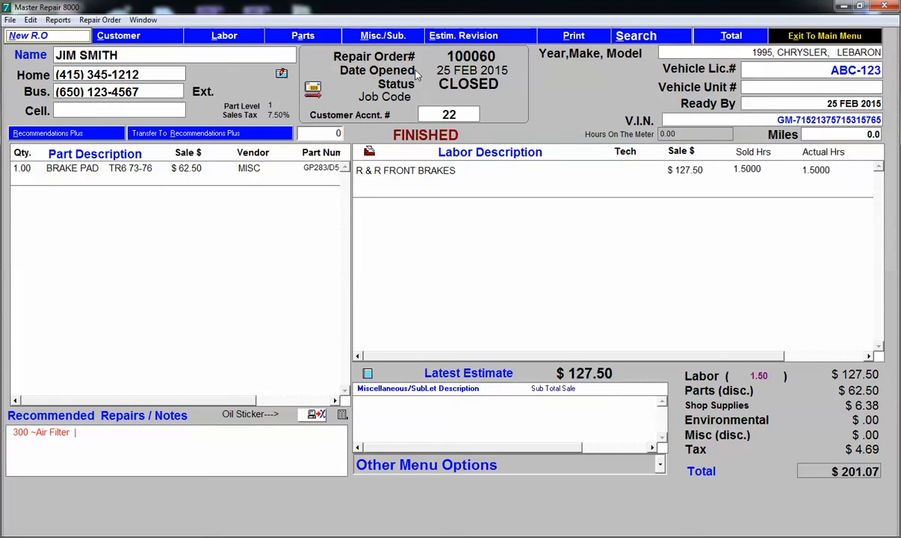
{"action": "left_click", "coordinate": [800, 41]}
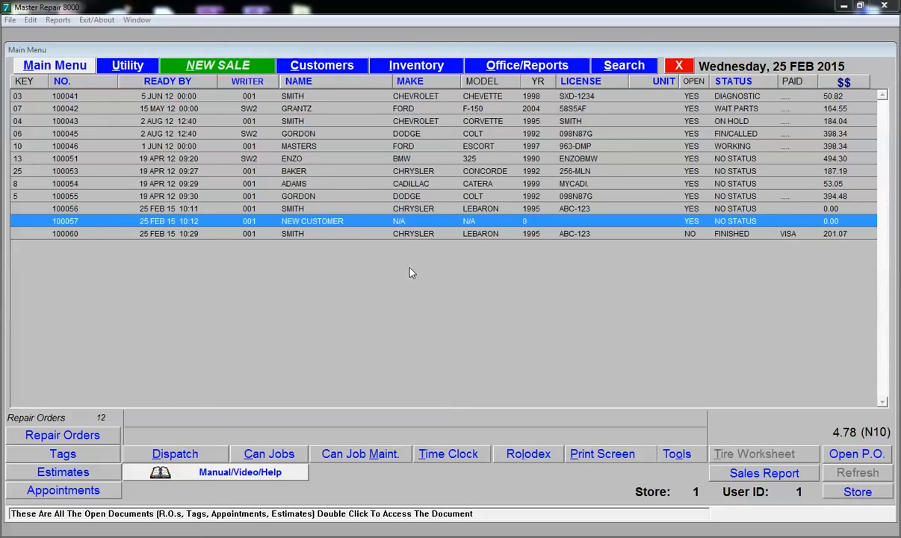
- Open the End of Day Procedure and step the closing date back one day and forward again to 25 FEB 2015
{"action": "left_click", "coordinate": [546, 67]}
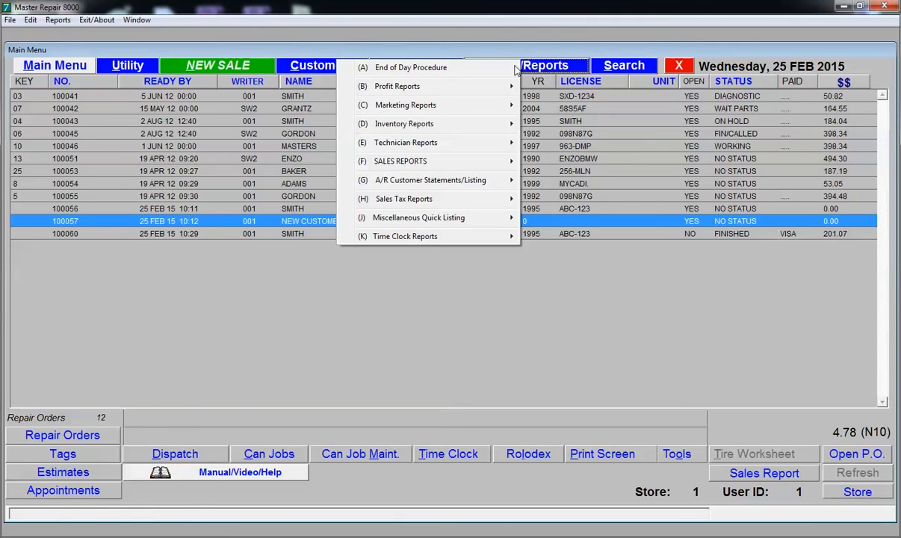
{"action": "left_click", "coordinate": [402, 75]}
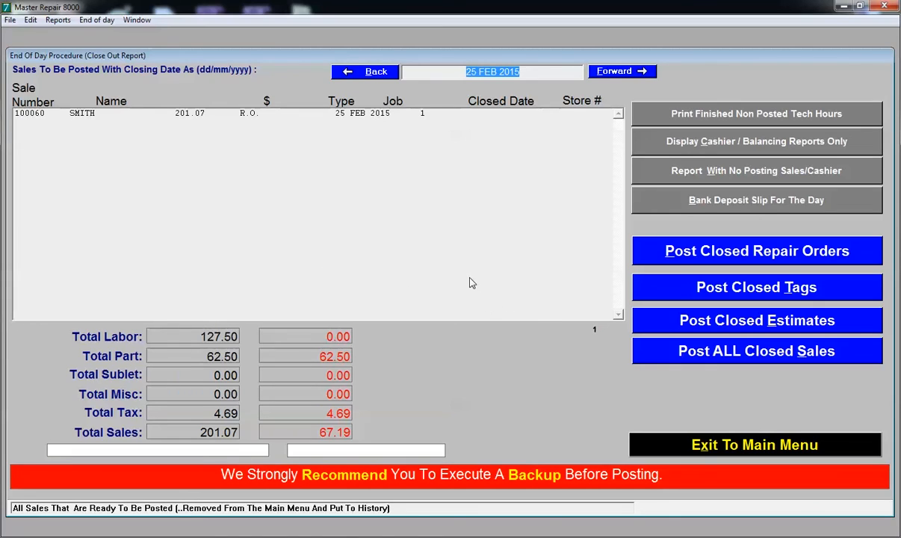
{"action": "left_click", "coordinate": [368, 71]}
{"action": "left_click", "coordinate": [630, 72]}
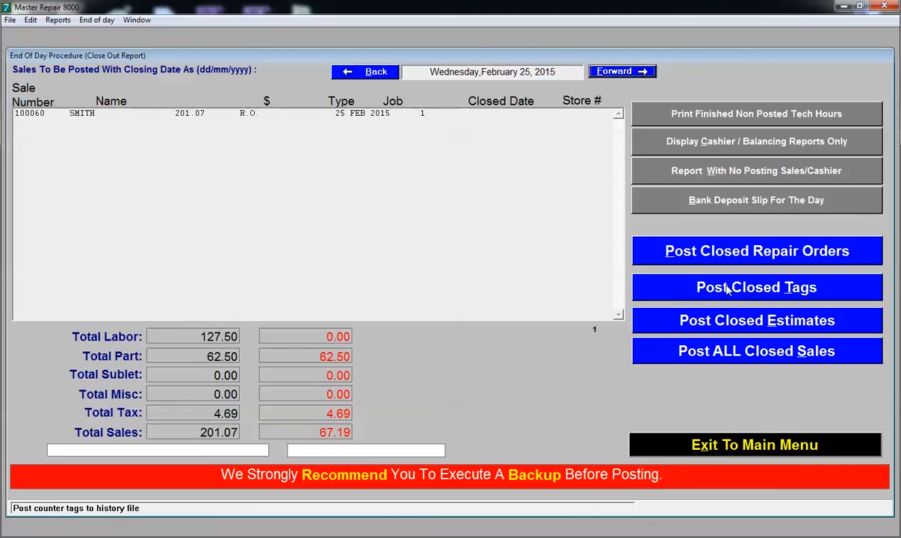
- Post all closed sales with the date 25 FEB 2015, confirming the posting date and that a backup was made
{"action": "left_click", "coordinate": [738, 358]}
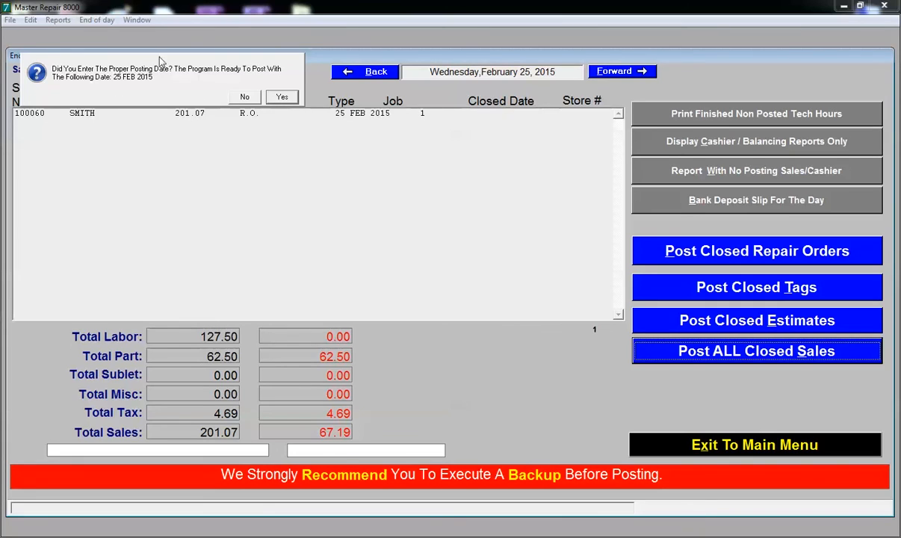
{"action": "left_click", "coordinate": [280, 100]}
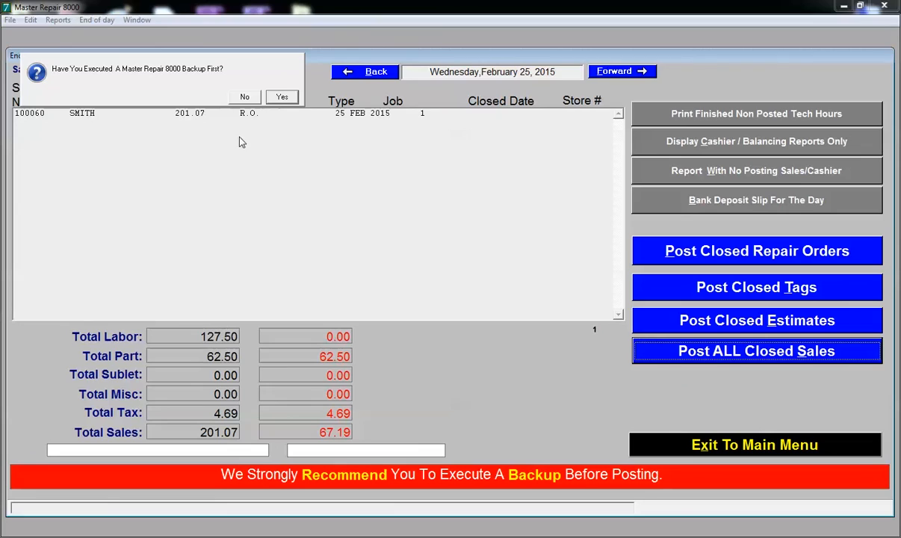
{"action": "left_click", "coordinate": [282, 99]}
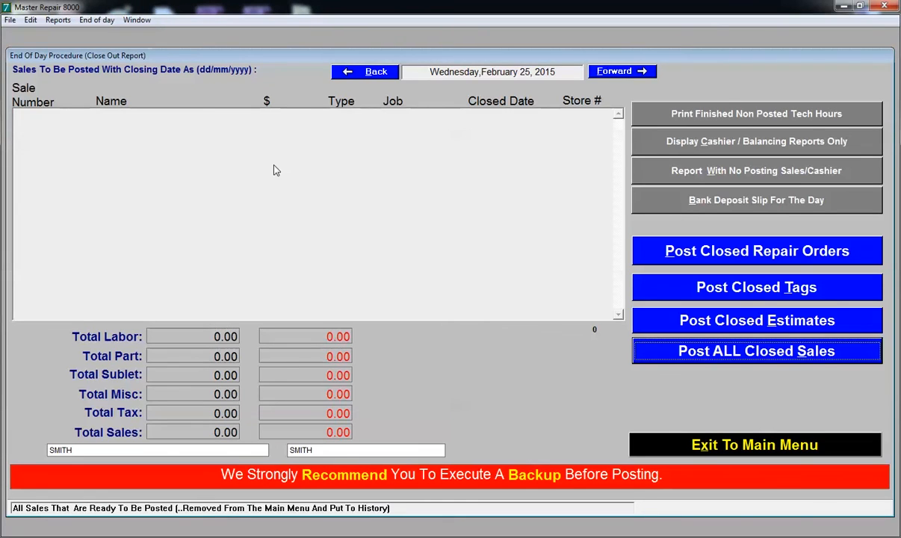